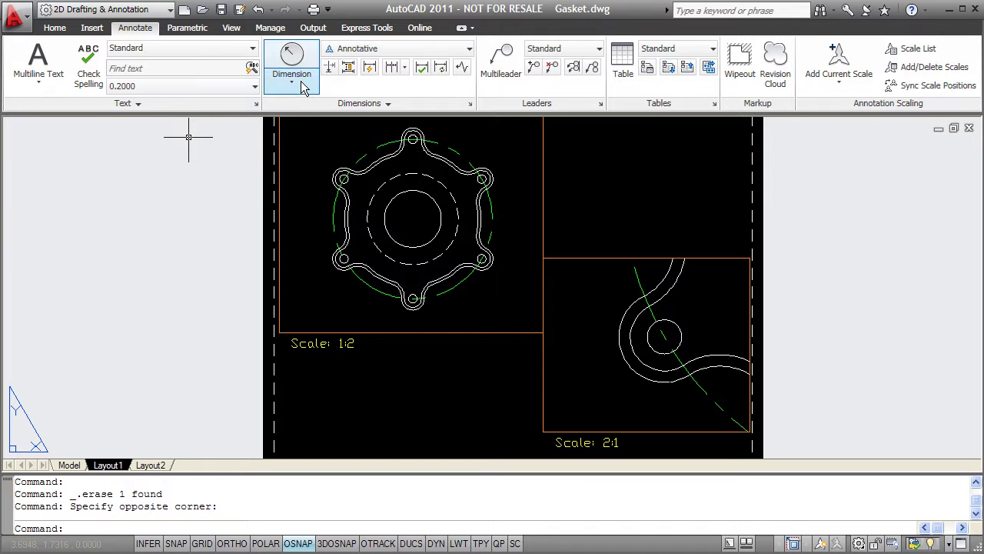
In the 2:1 viewport, add an R0.1880 radius dimension to the small hole, then hide off-scale annotations
{"action": "double_click", "coordinate": [576, 314]}
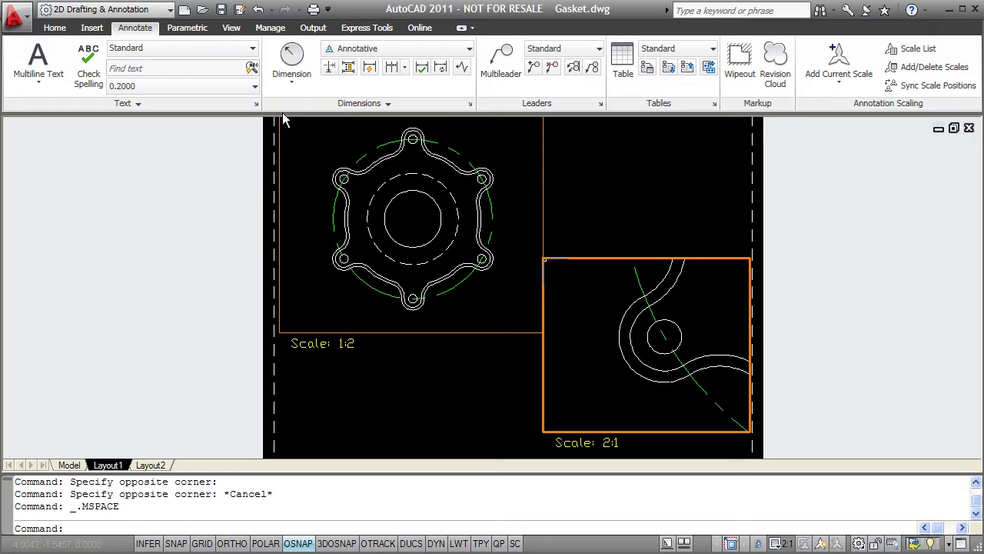
{"action": "left_click", "coordinate": [291, 78]}
{"action": "left_click", "coordinate": [327, 235]}
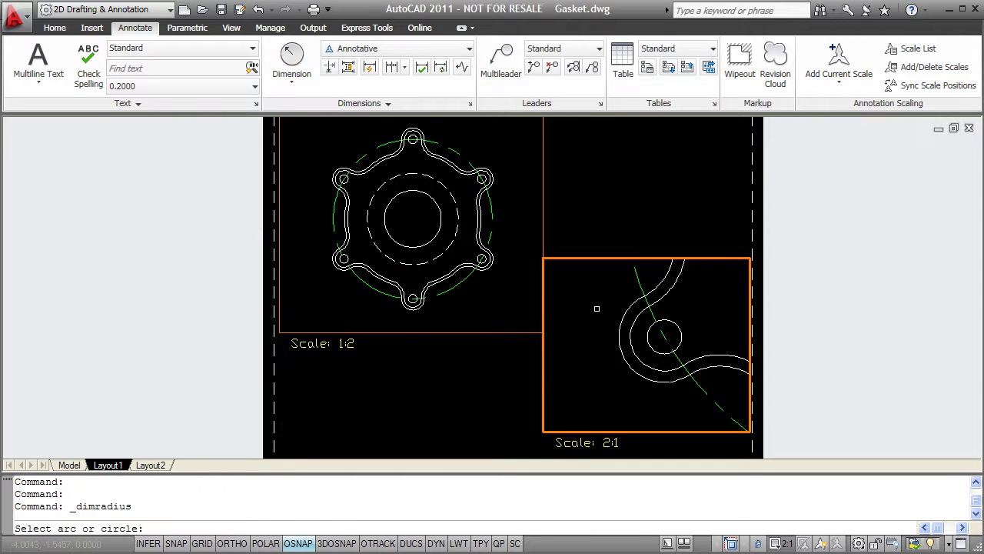
{"action": "left_click", "coordinate": [651, 349]}
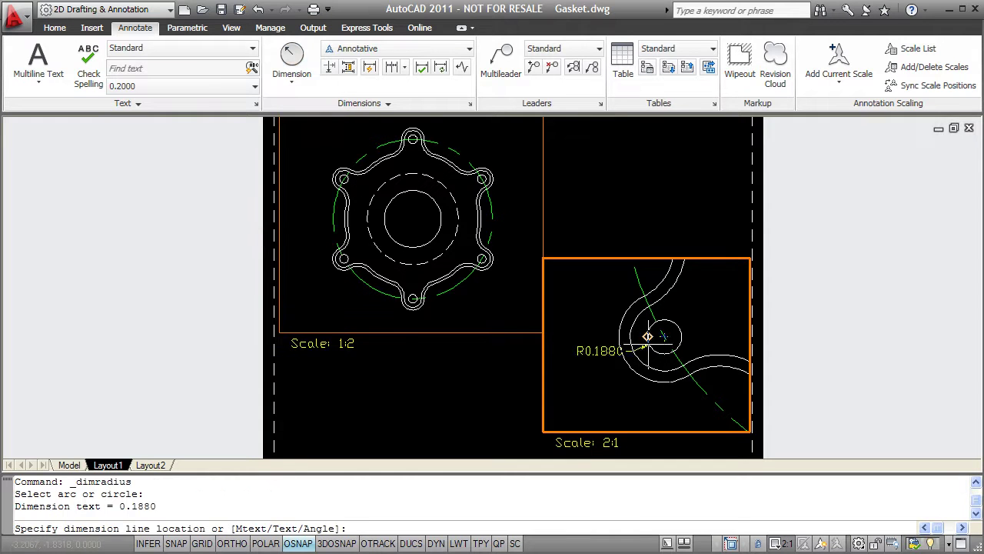
{"action": "left_click", "coordinate": [624, 394]}
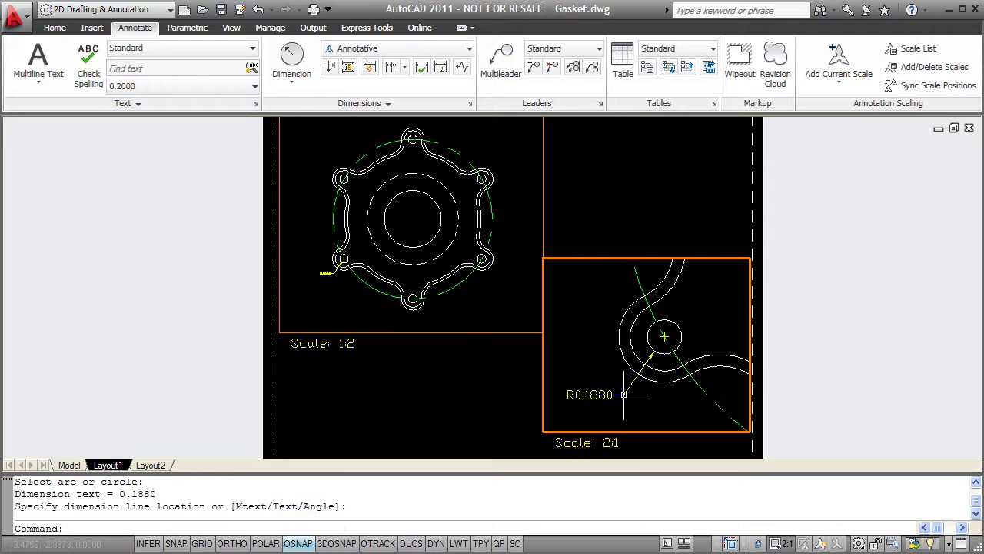
{"action": "left_click", "coordinate": [821, 543]}
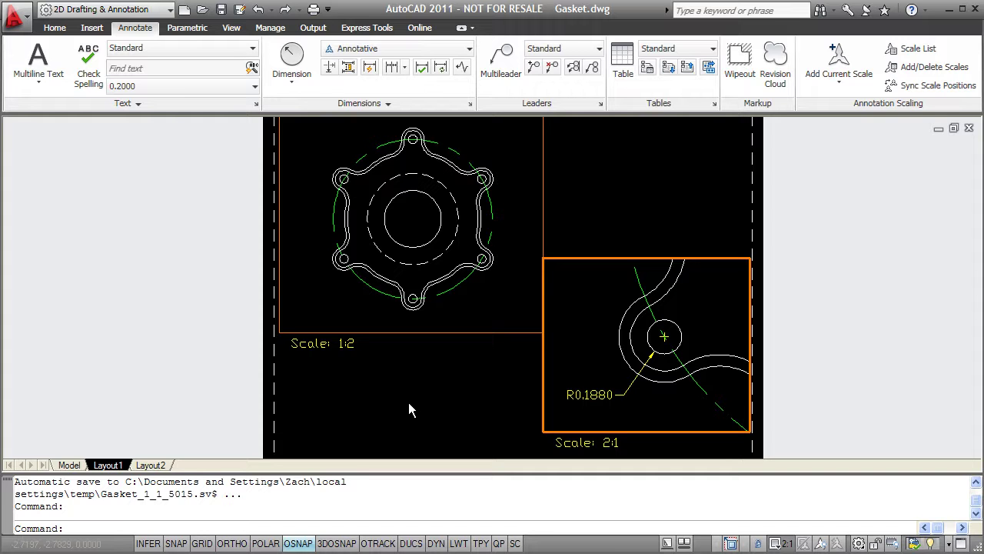
In the 1:2 viewport, add an R3.5000 radius dimension to the dashed bolt circle, left of the gasket
{"action": "left_click", "coordinate": [328, 308]}
{"action": "left_click", "coordinate": [292, 77]}
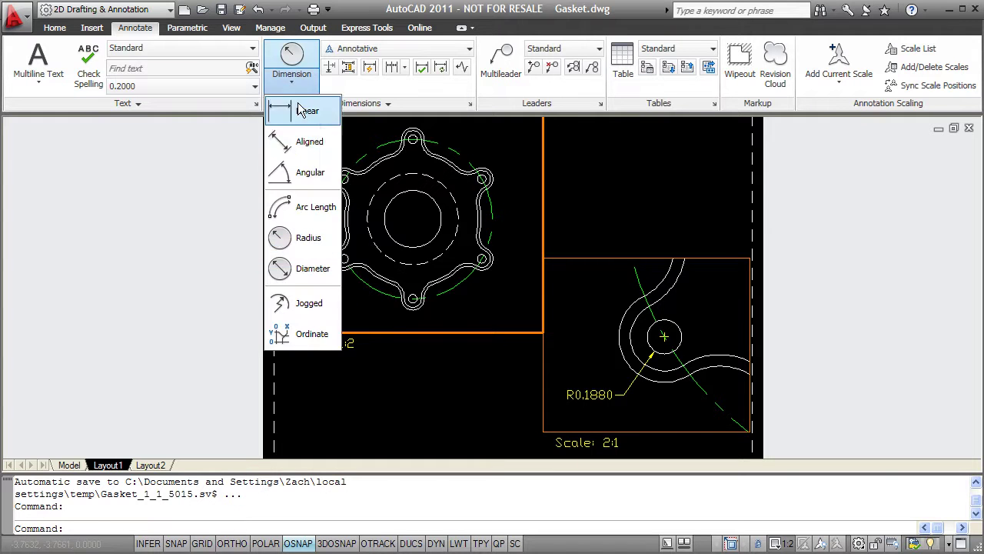
{"action": "left_click", "coordinate": [292, 237]}
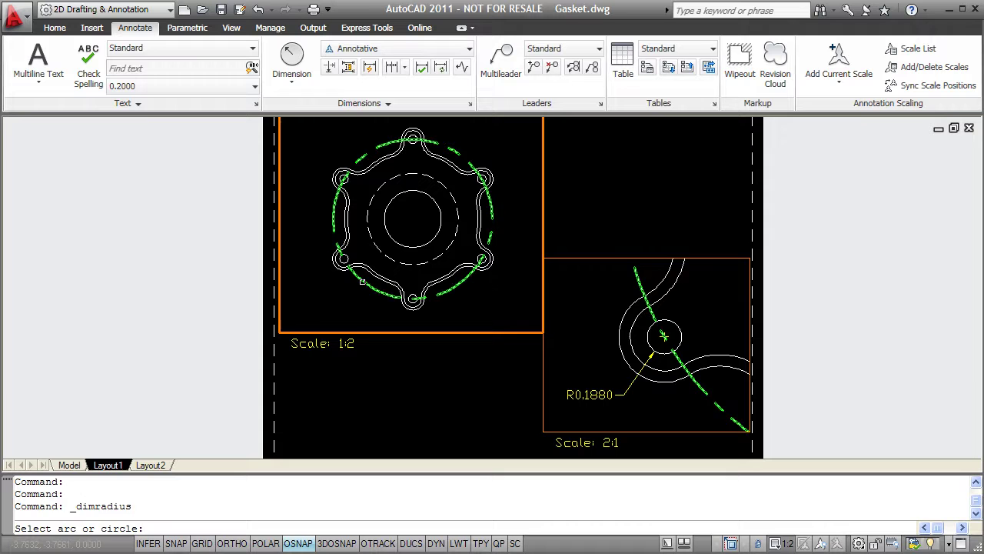
{"action": "left_click", "coordinate": [362, 281]}
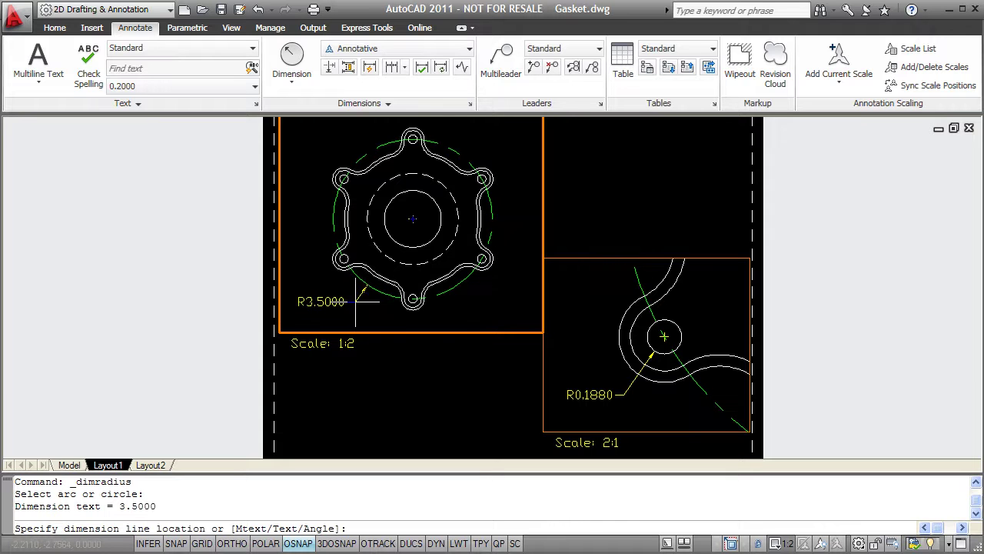
{"action": "left_click", "coordinate": [347, 285]}
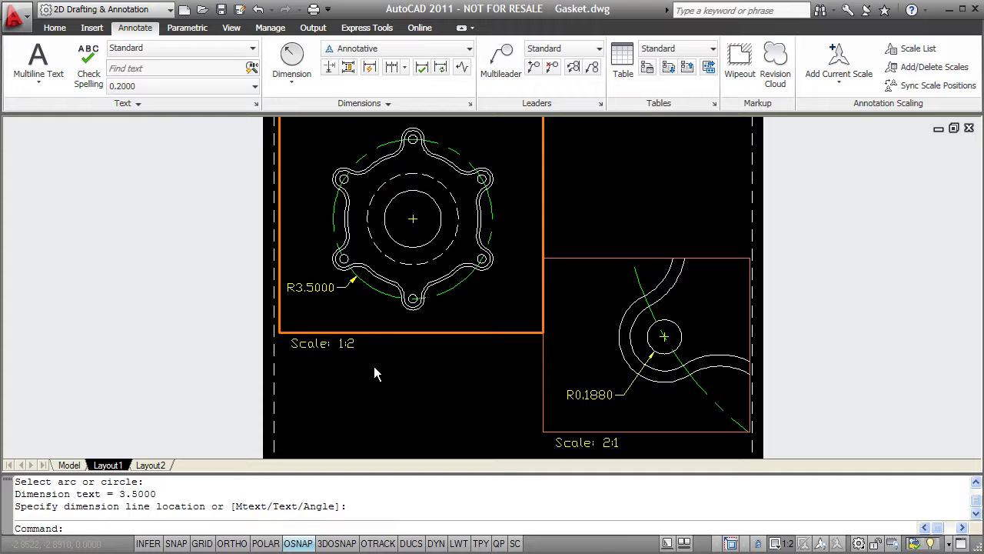
Show annotations at all scales and add the 1:2 scale to the R0.1880 dimension
{"action": "left_click", "coordinate": [822, 544]}
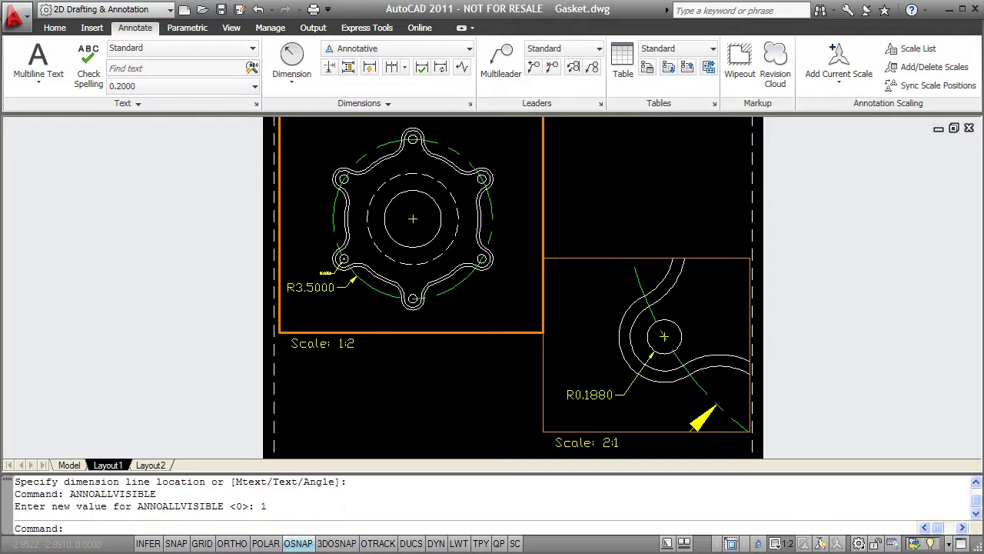
{"action": "left_click", "coordinate": [326, 273]}
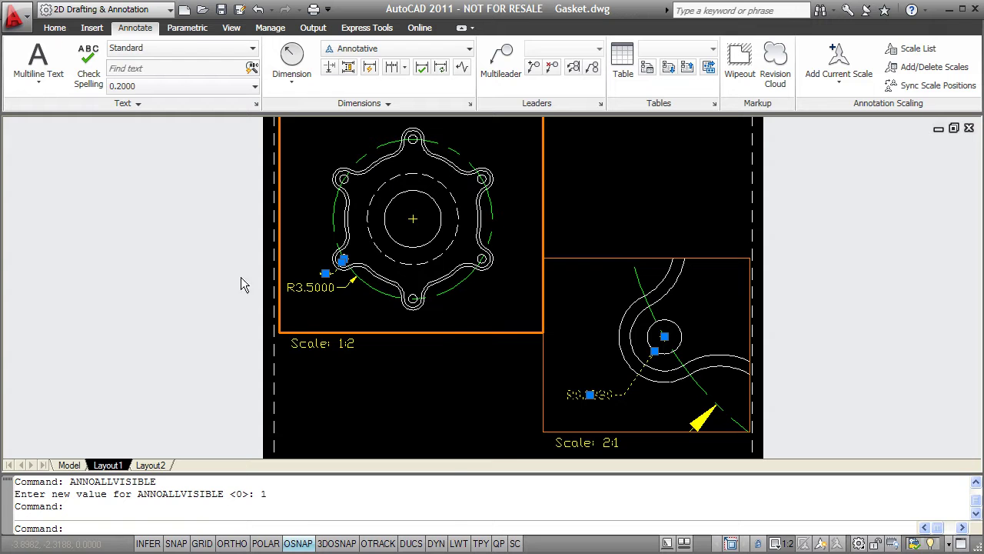
{"action": "right_click", "coordinate": [310, 274]}
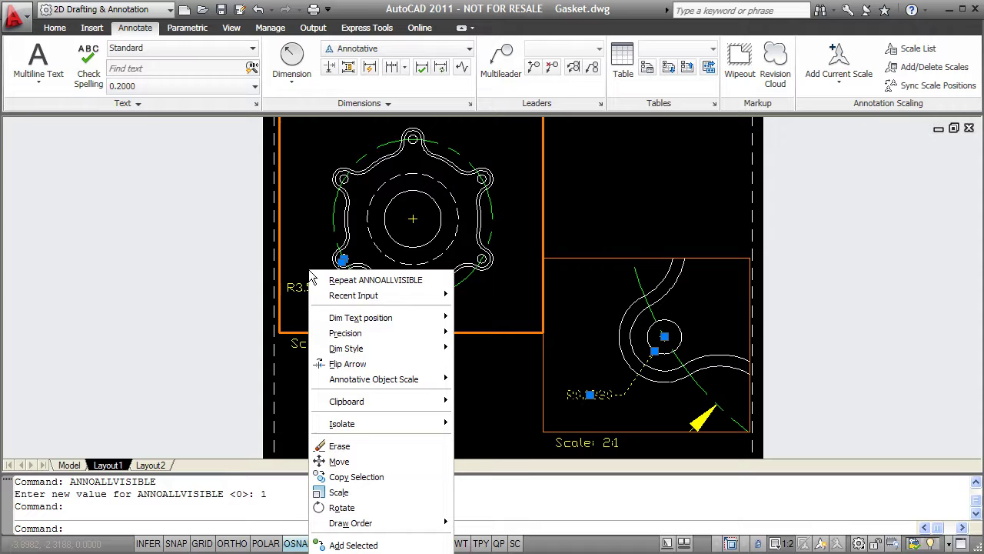
{"action": "mouse_move", "coordinate": [390, 382]}
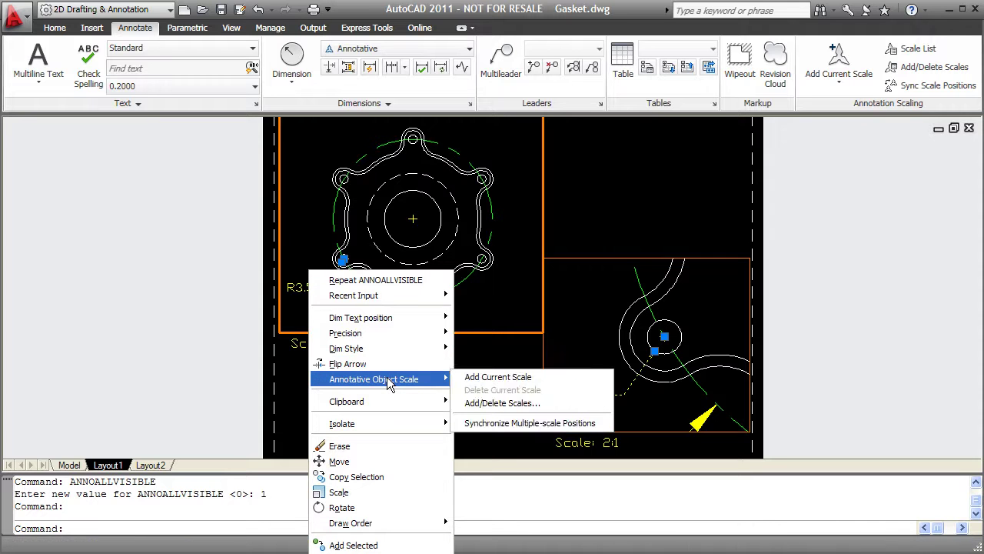
{"action": "left_click", "coordinate": [481, 378]}
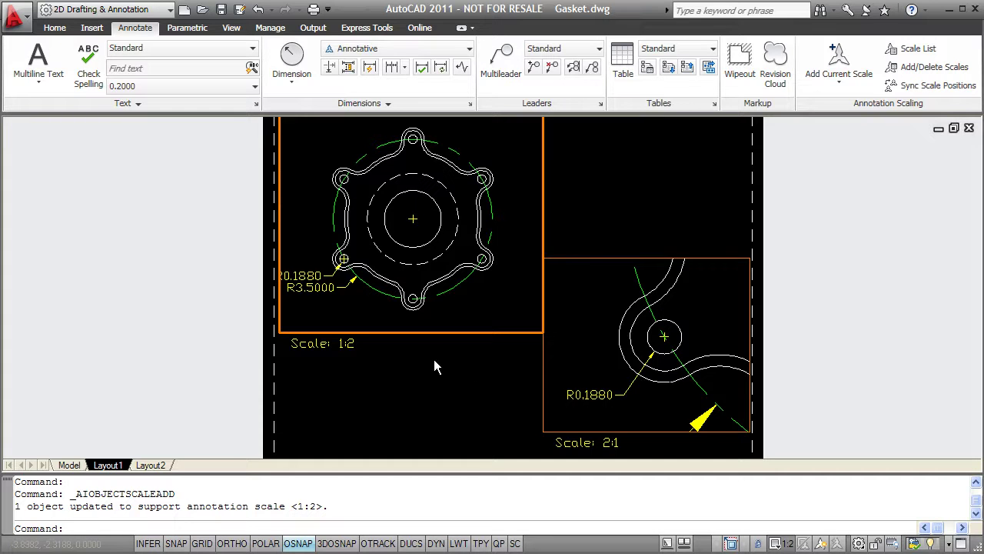
With Osnap off, move the 1:2 R0.1880 label right, clear of the R3.5000 label
{"action": "left_click", "coordinate": [311, 275]}
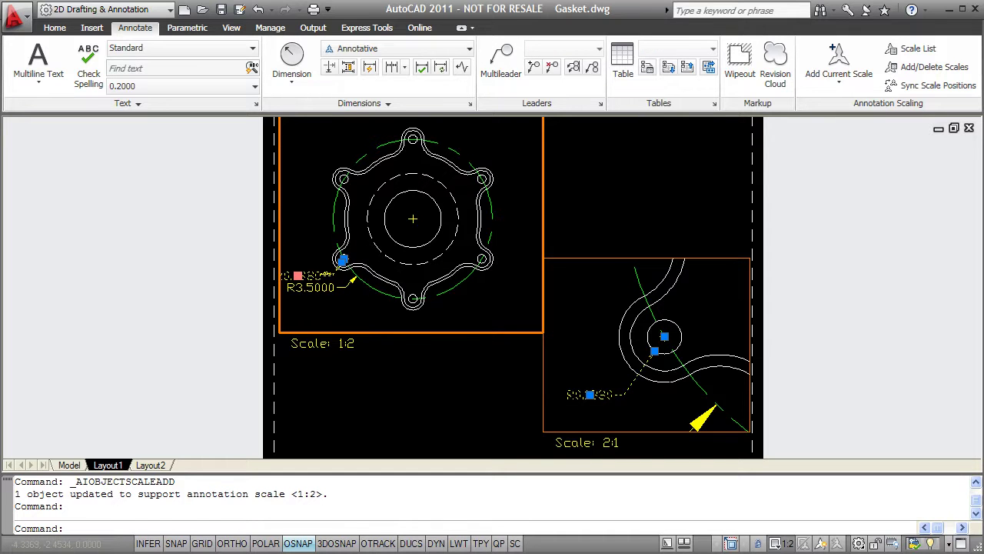
{"action": "left_click", "coordinate": [298, 276]}
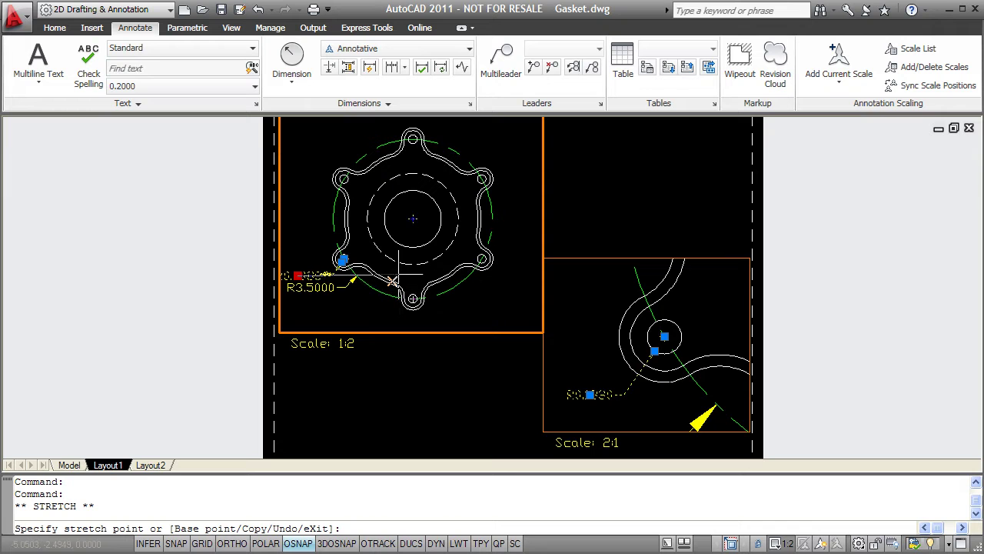
{"action": "key", "text": "F3"}
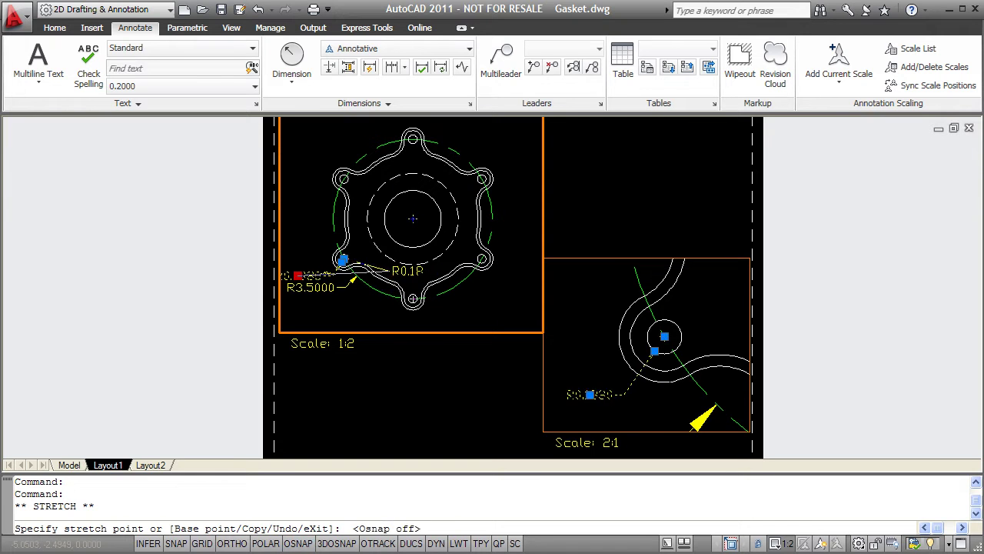
{"action": "left_click", "coordinate": [391, 271]}
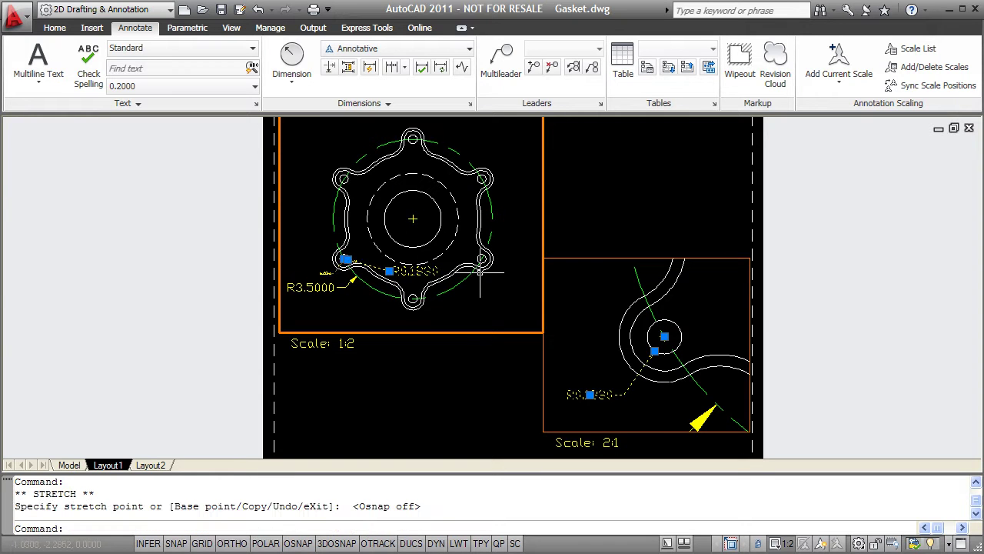
{"action": "key", "text": "Escape"}
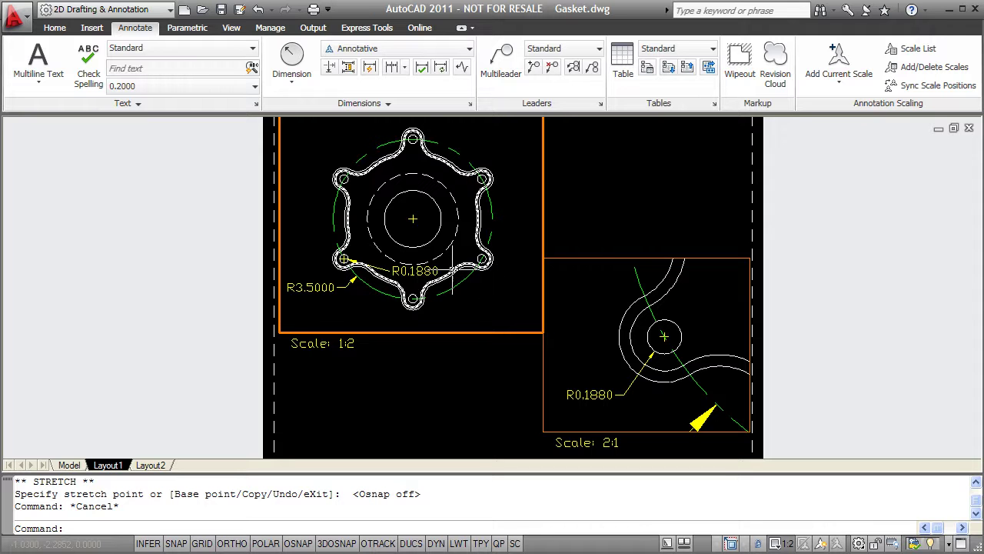
Switch to model space, bring the gasket's lower lobe into view and turn Annotation Visibility off
{"action": "left_click", "coordinate": [76, 466]}
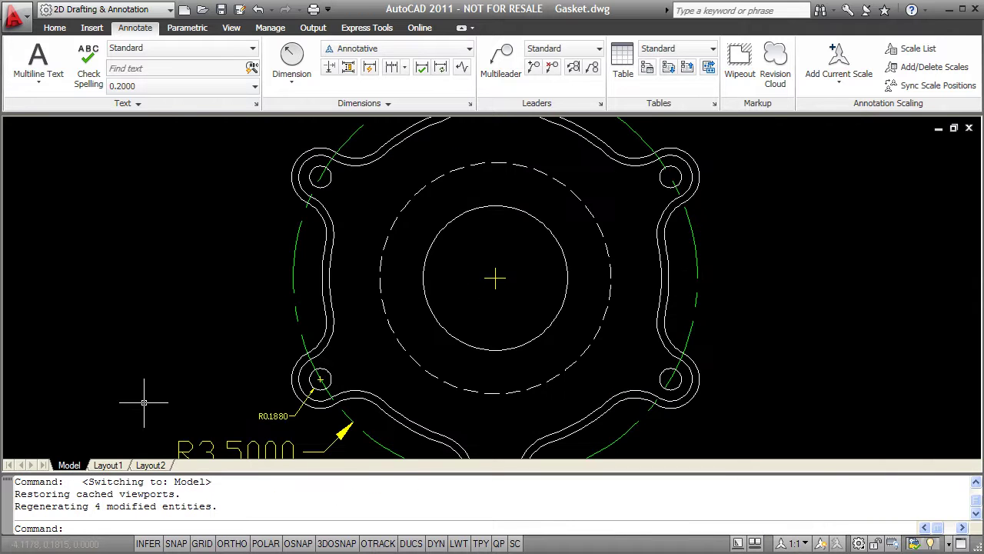
{"action": "middle_click_drag", "start_coordinate": [228, 380], "coordinate": [252, 292]}
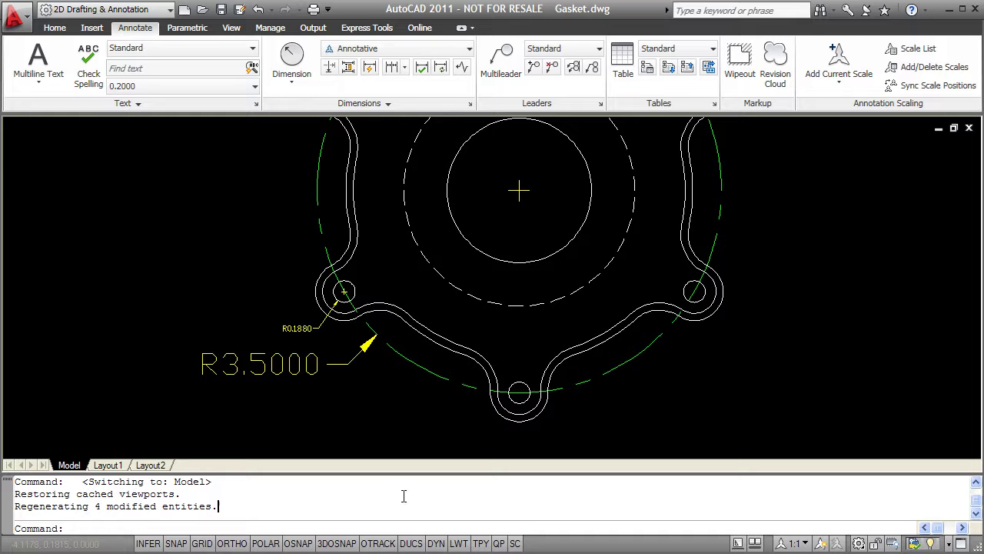
{"action": "left_click", "coordinate": [820, 544]}
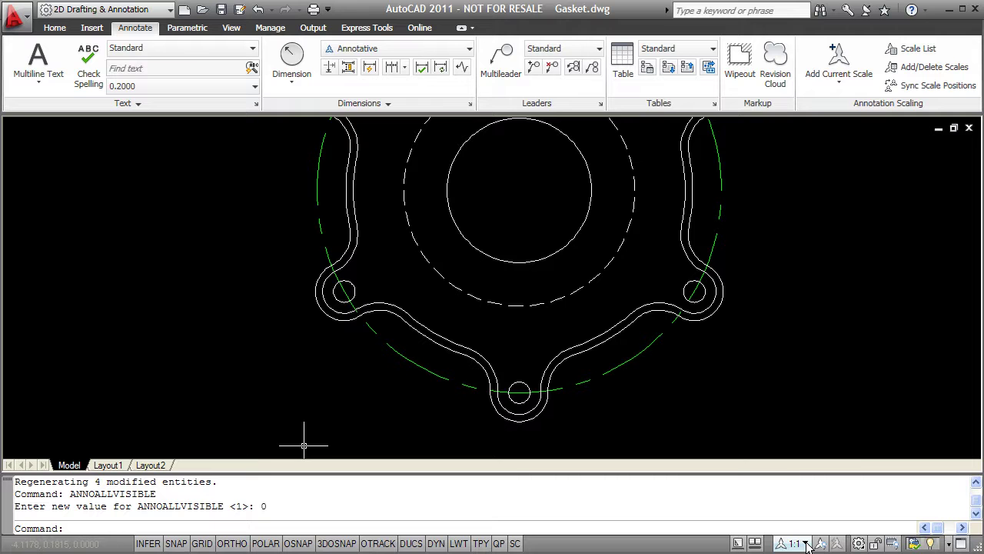
Step the annotation scale through 1:2 and 2:1, return to 1:1, and show all annotations
{"action": "left_click", "coordinate": [806, 544]}
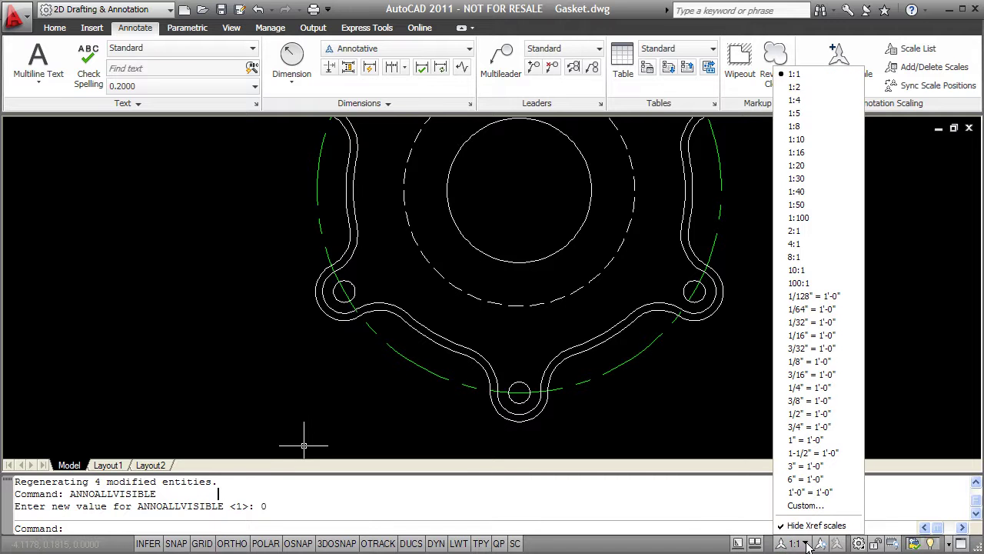
{"action": "left_click", "coordinate": [800, 87]}
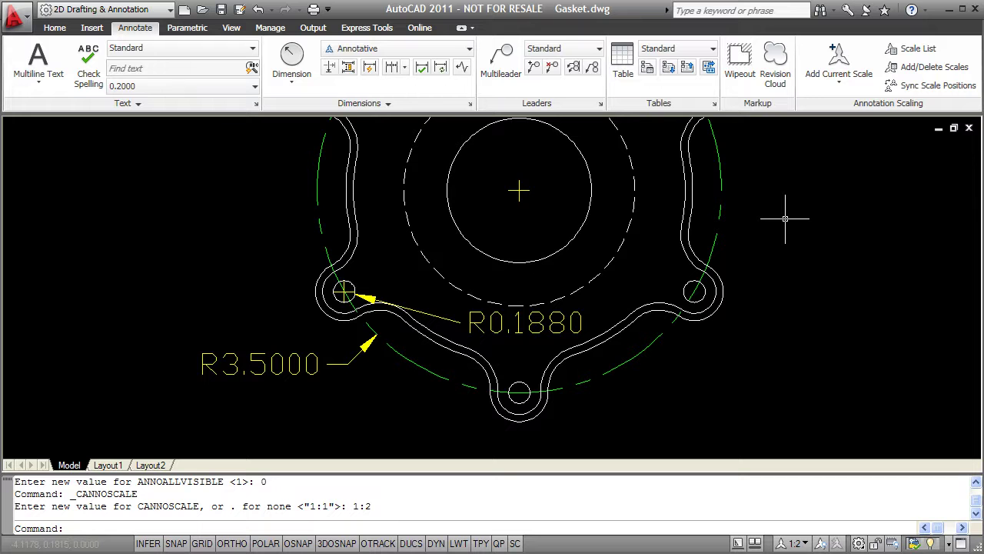
{"action": "left_click", "coordinate": [800, 544]}
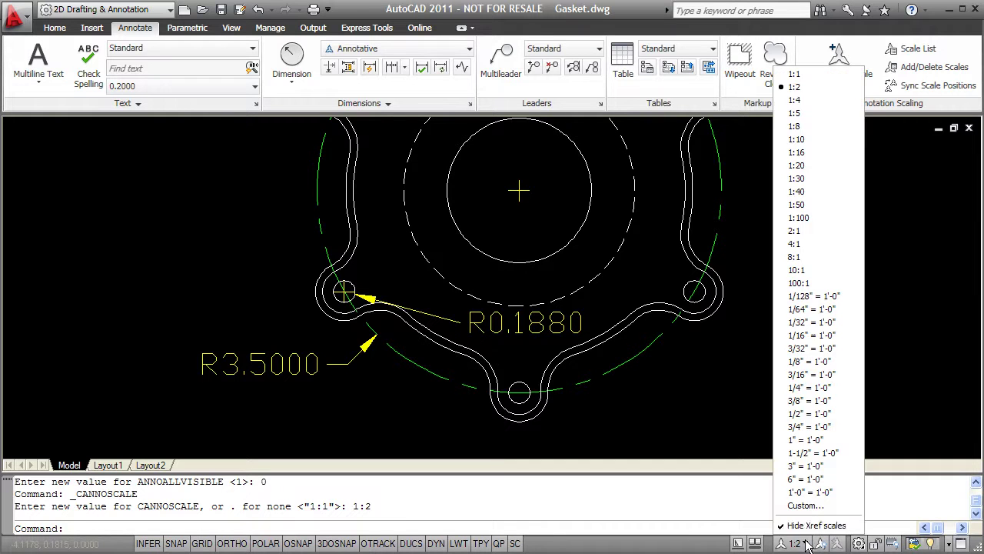
{"action": "left_click", "coordinate": [833, 231]}
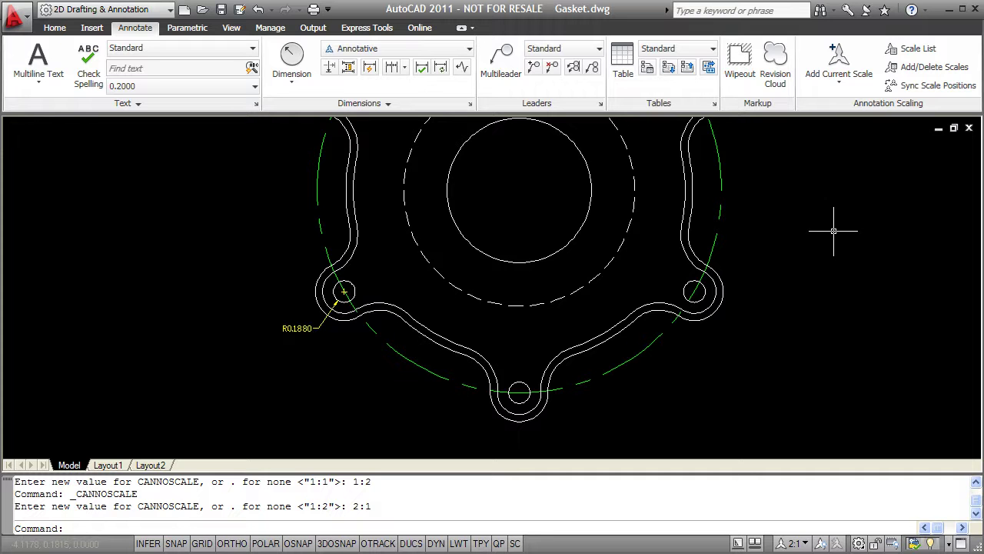
{"action": "left_click", "coordinate": [793, 543]}
{"action": "left_click", "coordinate": [831, 74]}
{"action": "left_click", "coordinate": [821, 543]}
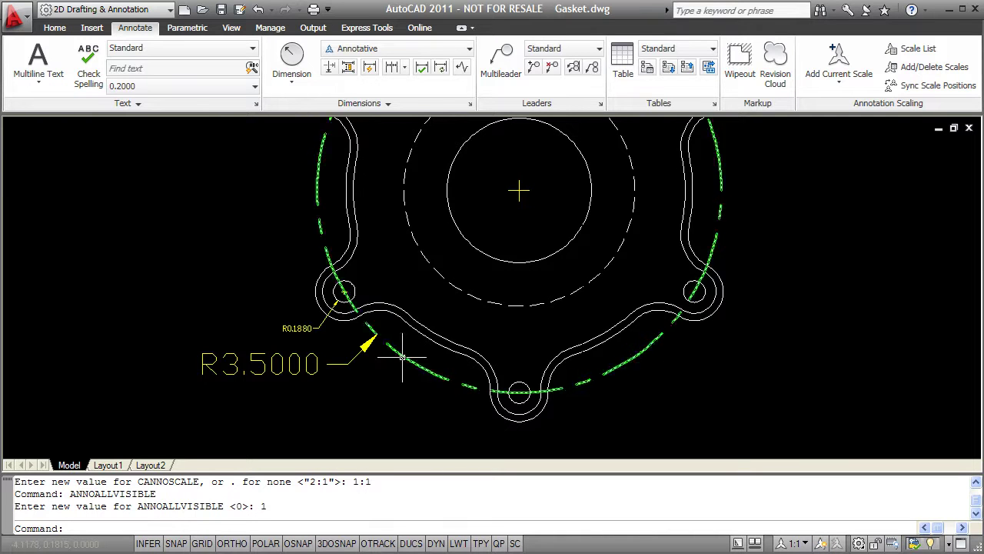
{"action": "left_click", "coordinate": [311, 327]}
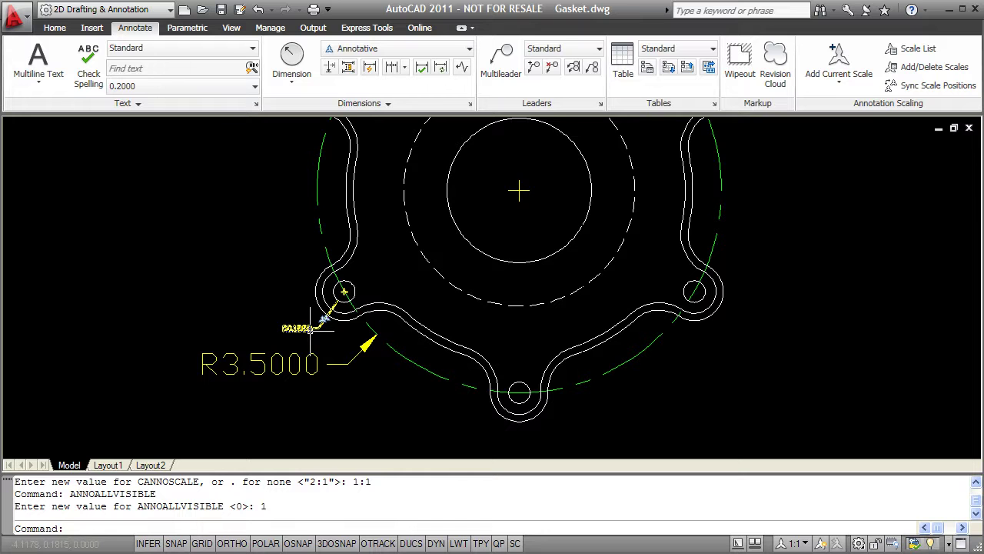
{"action": "key", "text": "Escape"}
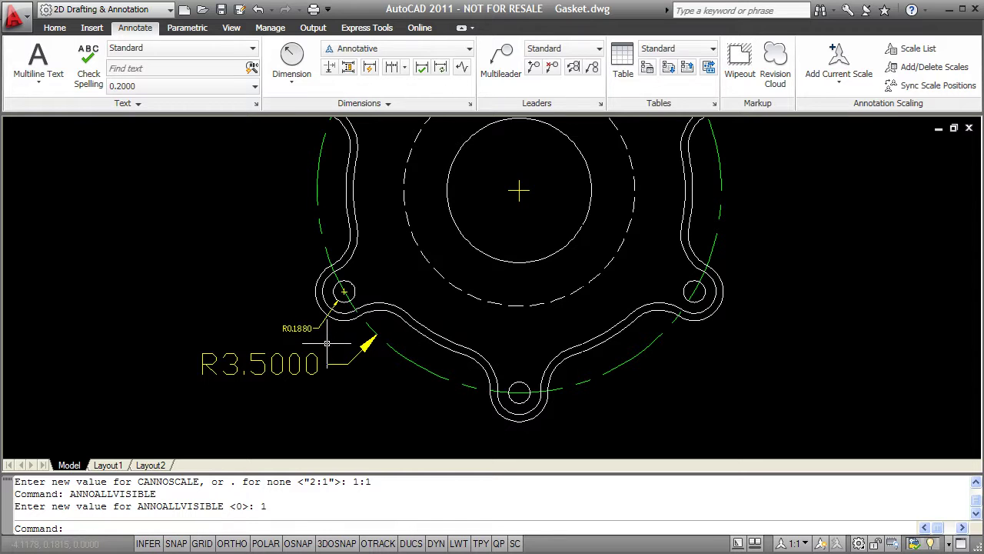
{"action": "left_click", "coordinate": [336, 299]}
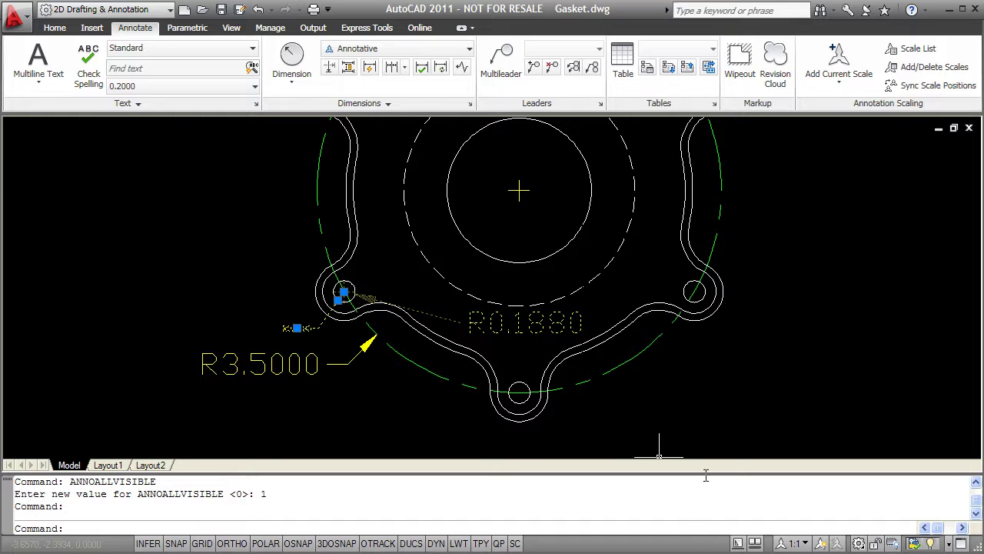
{"action": "left_click", "coordinate": [794, 542]}
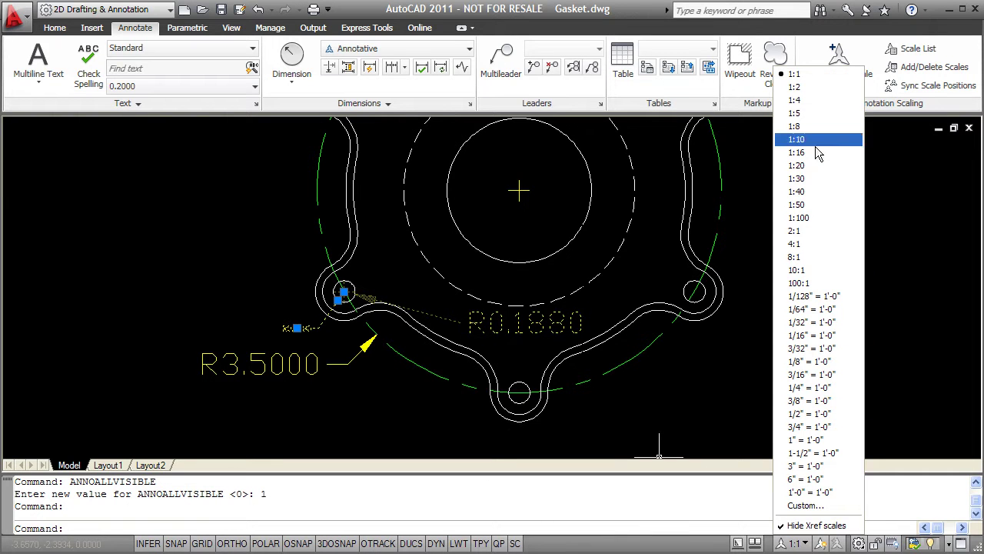
Set the annotation scale to 1:4 and add the 1:4 scale to the R3.5000 dimension
{"action": "left_click", "coordinate": [800, 100]}
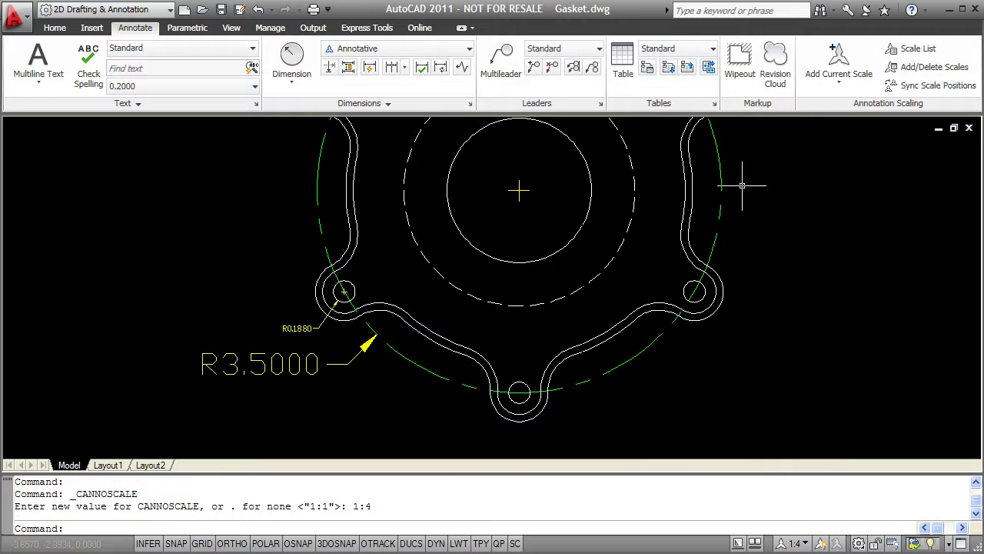
{"action": "left_click", "coordinate": [290, 366]}
{"action": "right_click", "coordinate": [273, 370]}
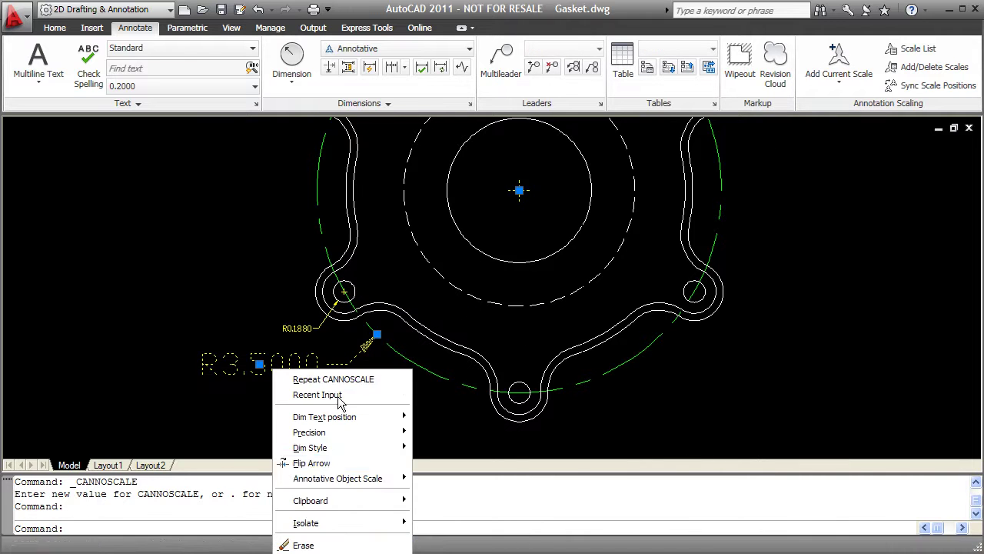
{"action": "mouse_move", "coordinate": [388, 479]}
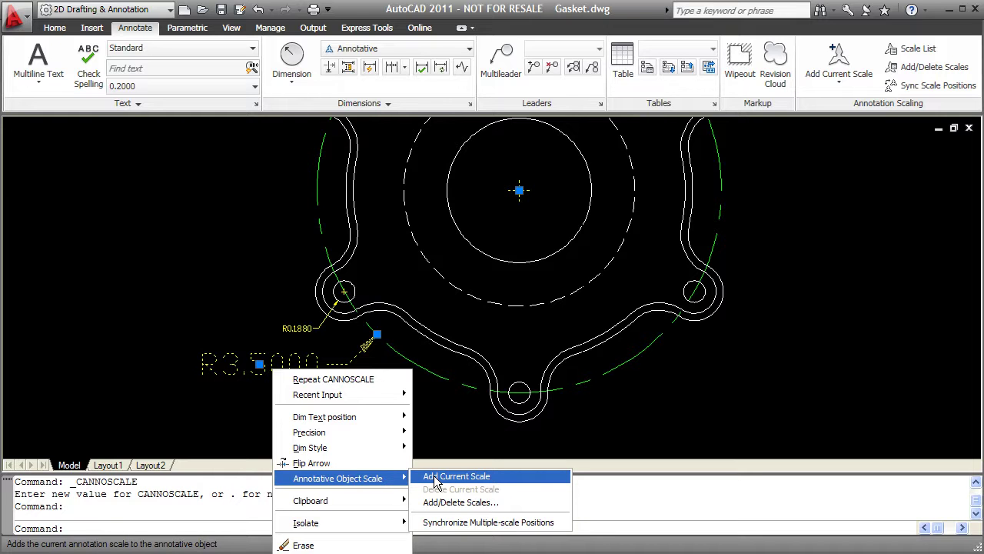
{"action": "left_click", "coordinate": [436, 478]}
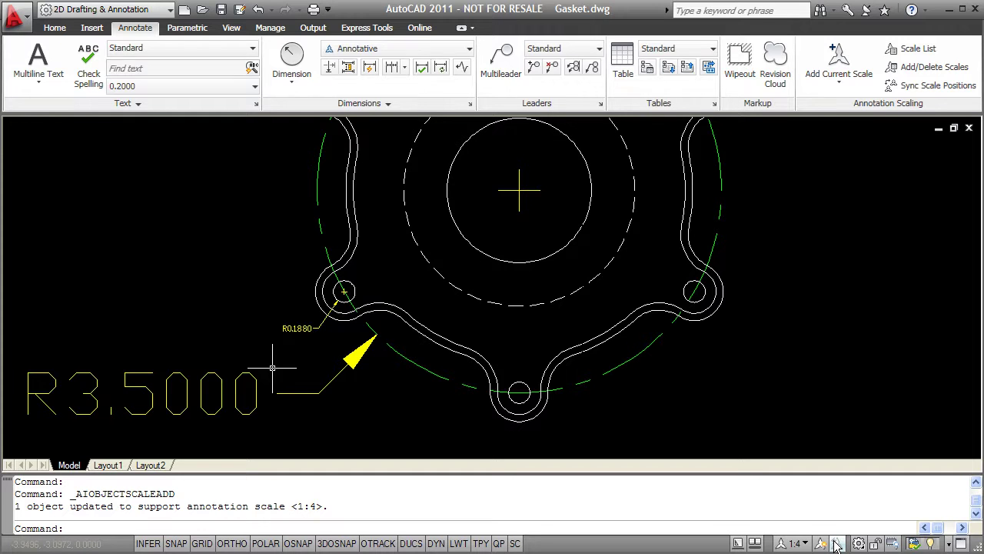
Turn on automatic scale adding, switch the annotation scale to 1:50, then back to 1:4
{"action": "left_click", "coordinate": [836, 544]}
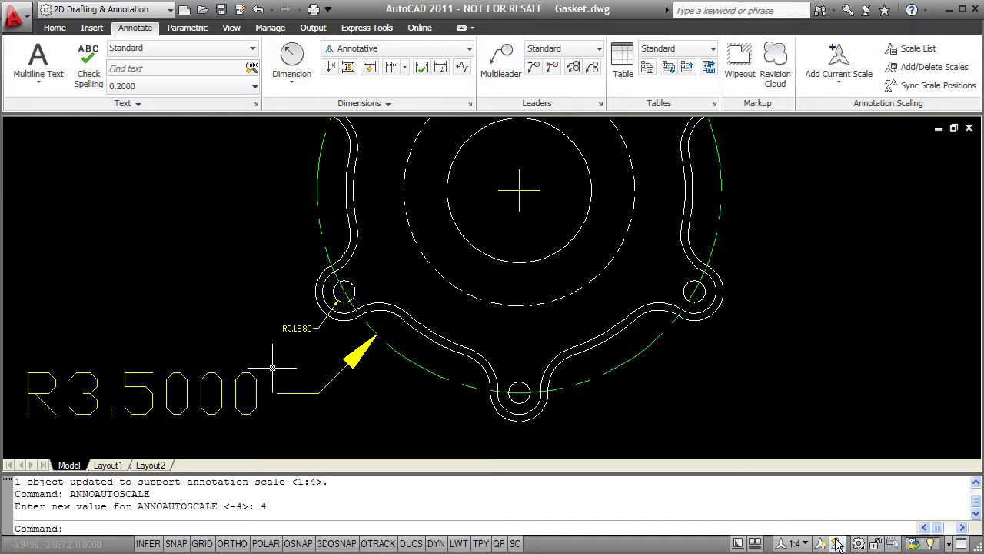
{"action": "left_click", "coordinate": [804, 544]}
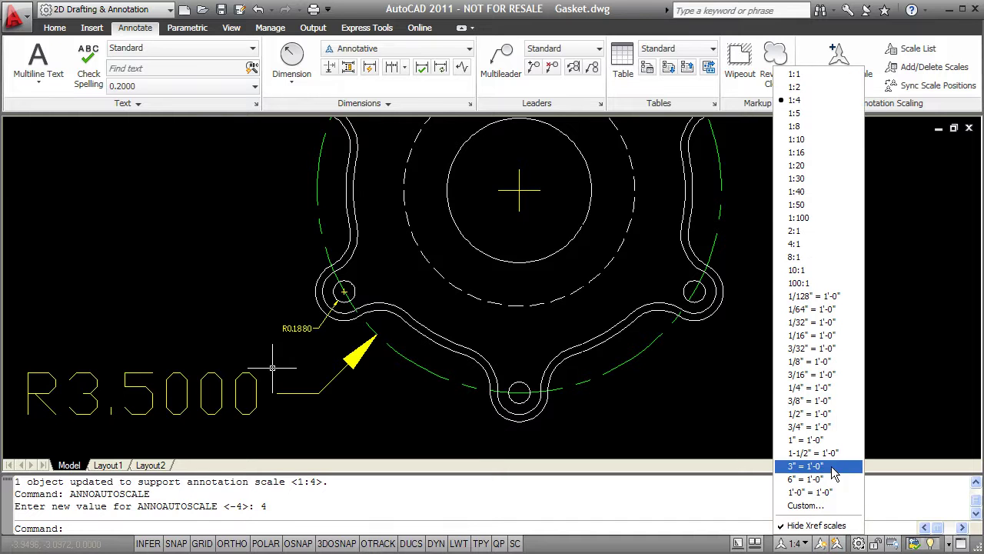
{"action": "left_click", "coordinate": [828, 106]}
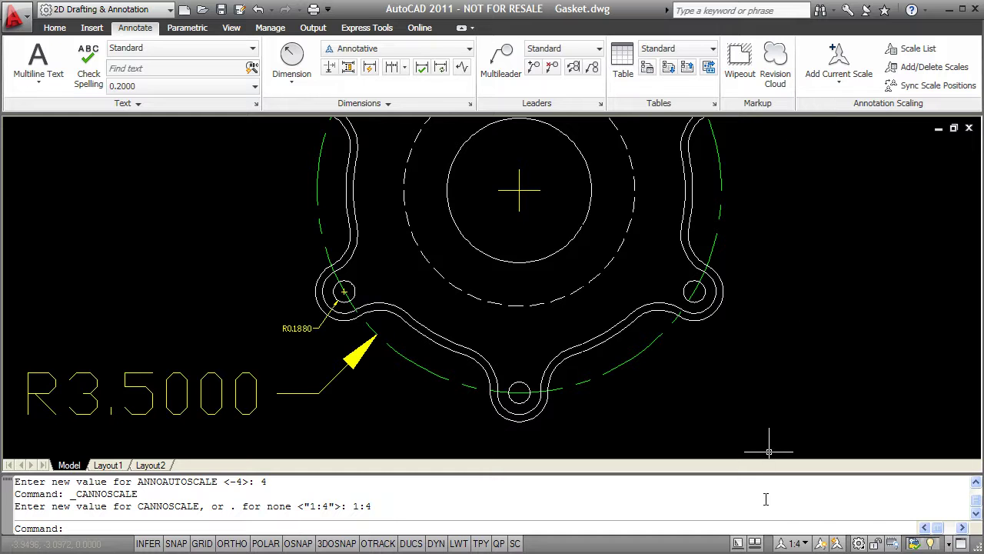
{"action": "left_click", "coordinate": [803, 545]}
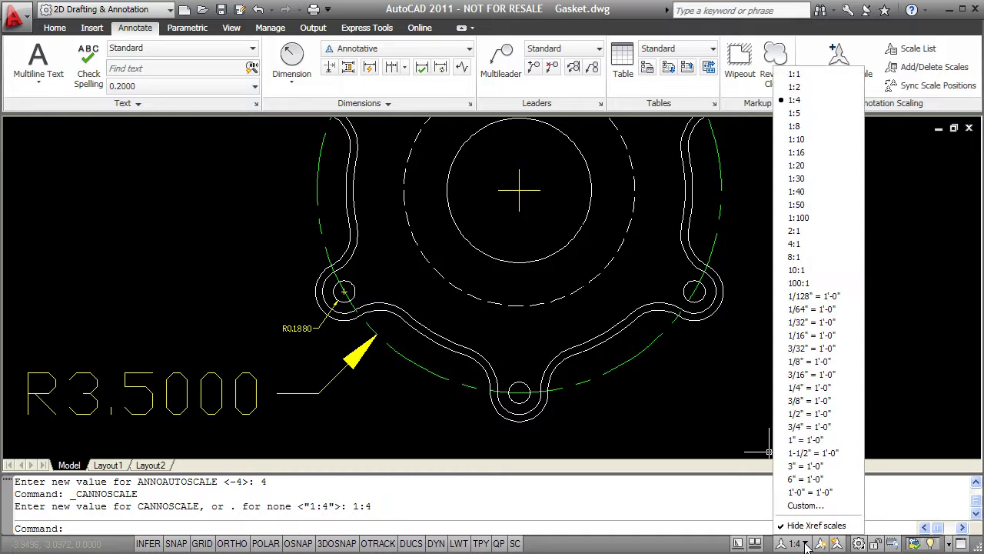
{"action": "left_click", "coordinate": [831, 204]}
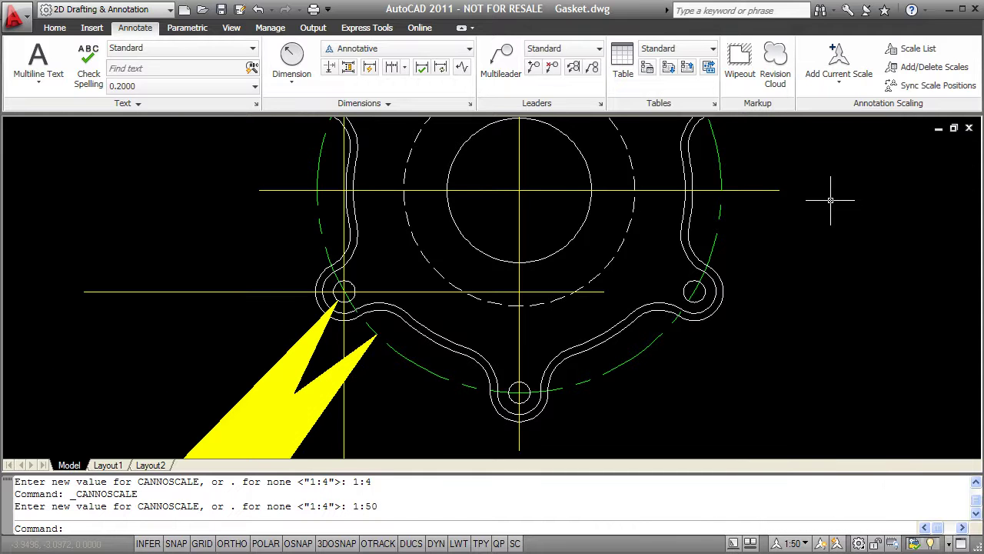
{"action": "scroll", "coordinate": [784, 223], "scroll_direction": "down", "scroll_amount": 6}
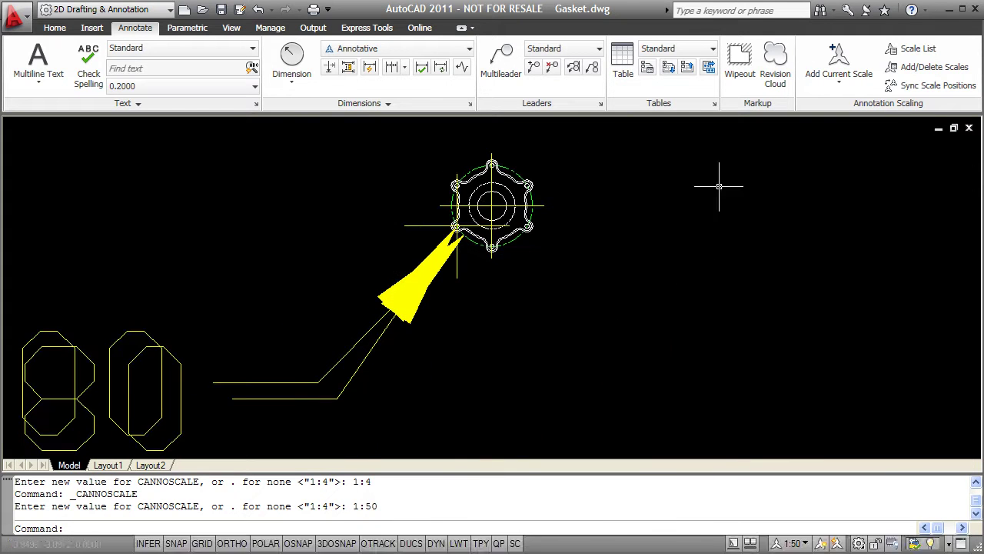
{"action": "scroll", "coordinate": [719, 186], "scroll_direction": "down", "scroll_amount": 1}
{"action": "left_click", "coordinate": [794, 543]}
{"action": "left_click", "coordinate": [848, 103]}
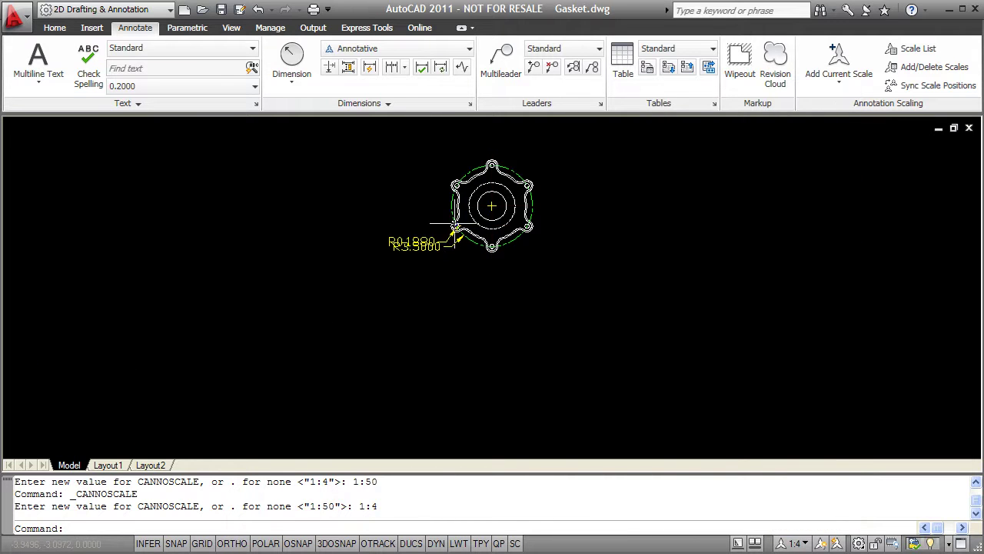
Select the R0.1880 leader and grab its label grip to reposition it
{"action": "scroll", "coordinate": [447, 231], "scroll_direction": "up", "scroll_amount": 6}
{"action": "middle_click_drag", "start_coordinate": [447, 231], "coordinate": [474, 265]}
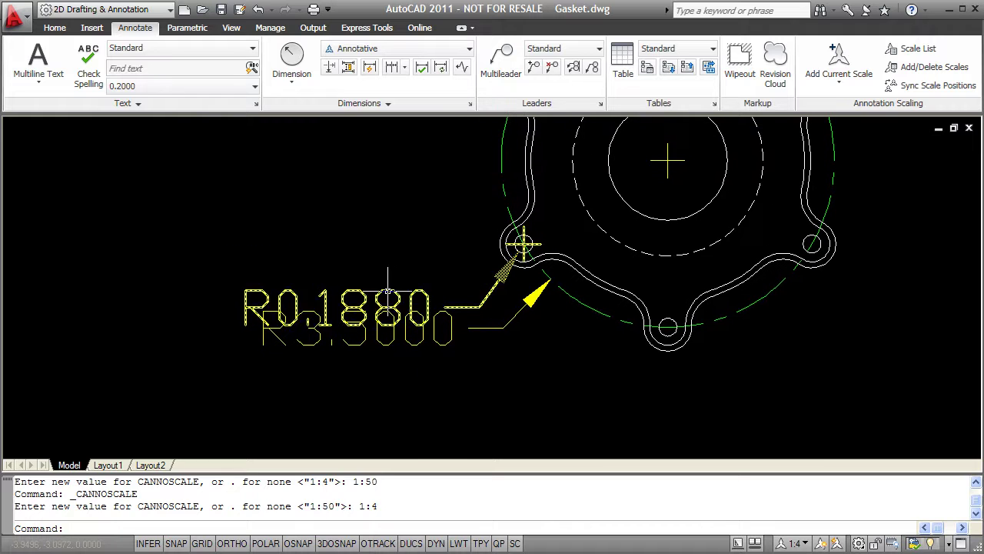
{"action": "left_click", "coordinate": [523, 238]}
{"action": "left_click", "coordinate": [336, 307]}
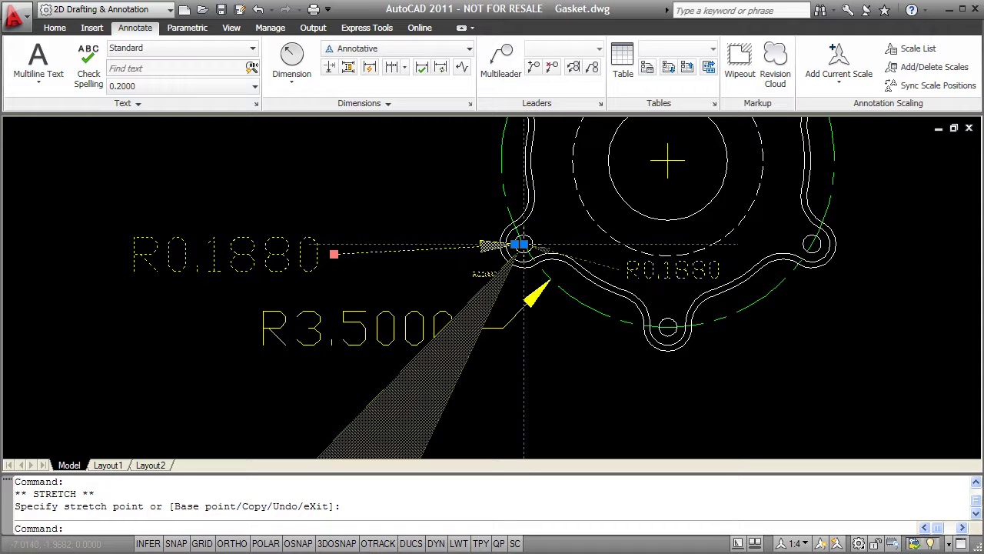
Finish moving the 1:4 R0.1880 label and display only current-scale annotations
{"action": "key", "text": "Escape"}
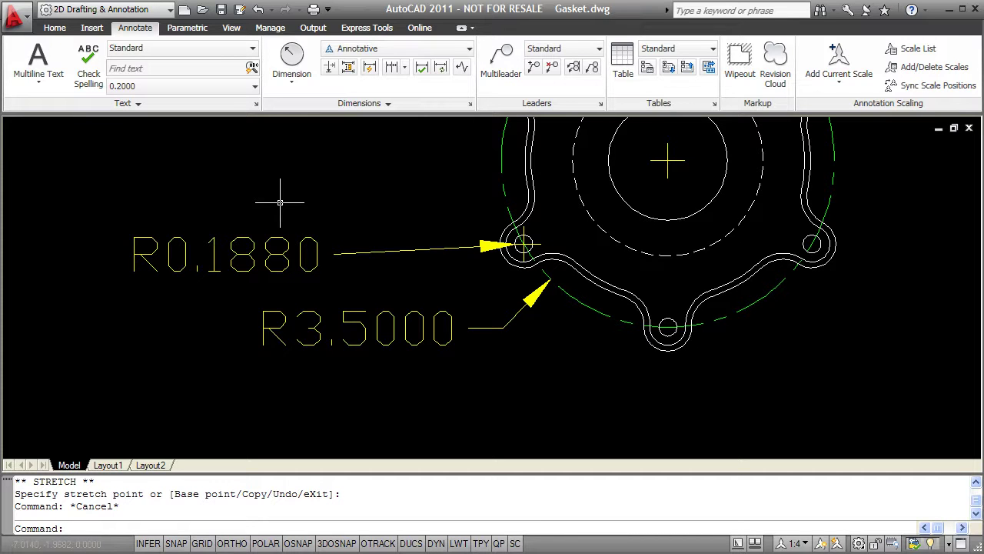
{"action": "left_click", "coordinate": [819, 545]}
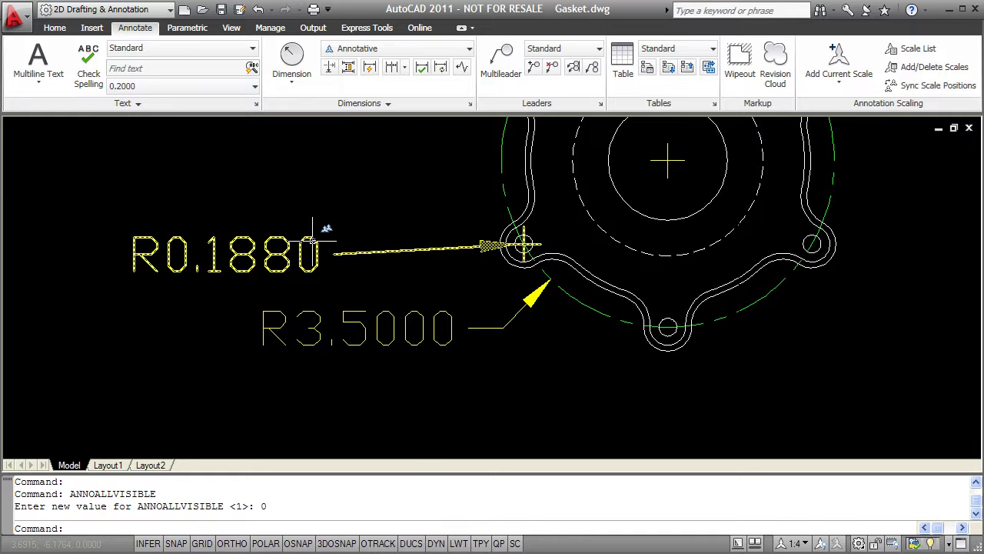
{"action": "left_click", "coordinate": [312, 241]}
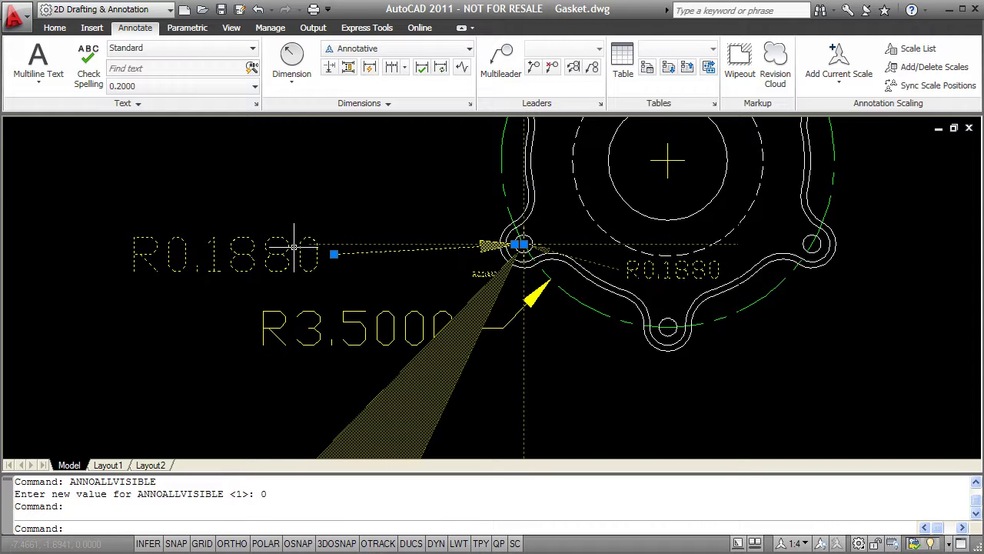
Open the R0.1880 leader's Annotation Object Scale list showing 1:2, 1:4, 1:50 and 2:1
{"action": "right_click", "coordinate": [294, 248]}
{"action": "mouse_move", "coordinate": [405, 359]}
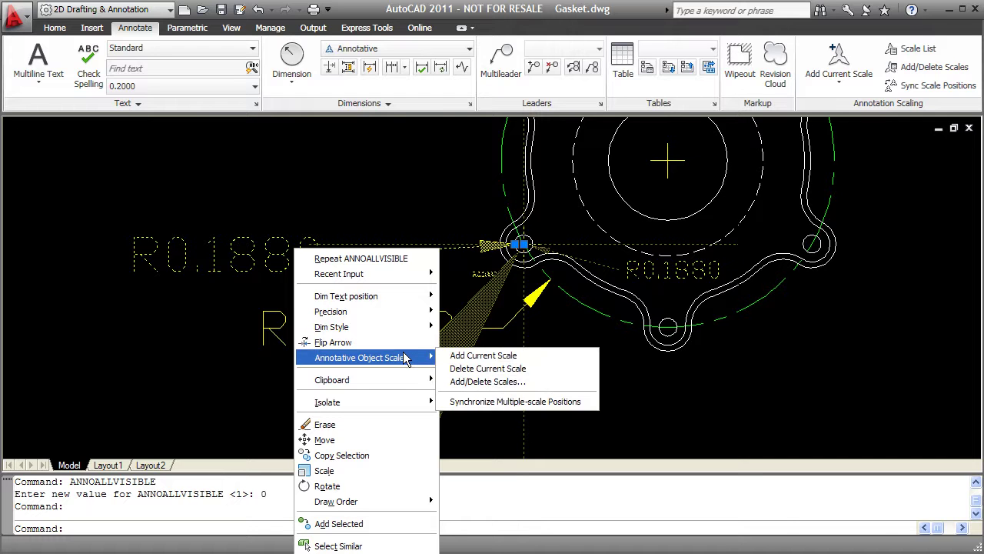
{"action": "left_click", "coordinate": [523, 383]}
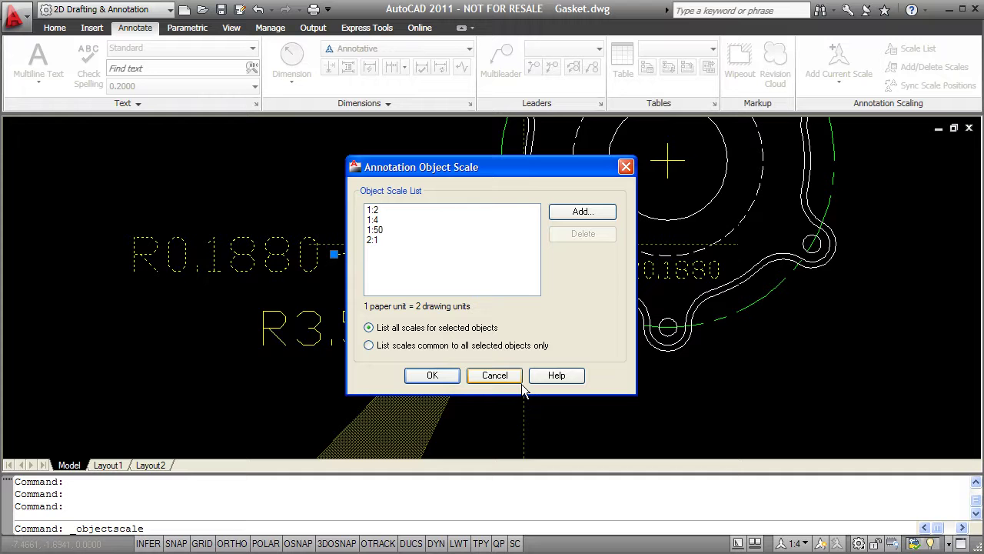
Delete the 1:4 and 1:50 scales from the R0.1880 leader's scale list
{"action": "left_click", "coordinate": [374, 220]}
{"action": "left_click", "coordinate": [382, 230], "text": "ctrl"}
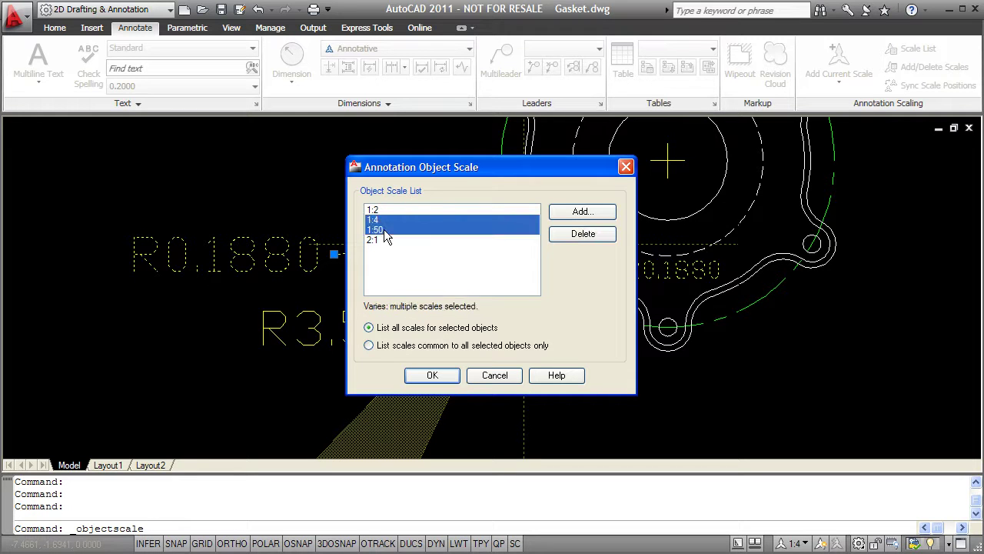
{"action": "left_click", "coordinate": [581, 233]}
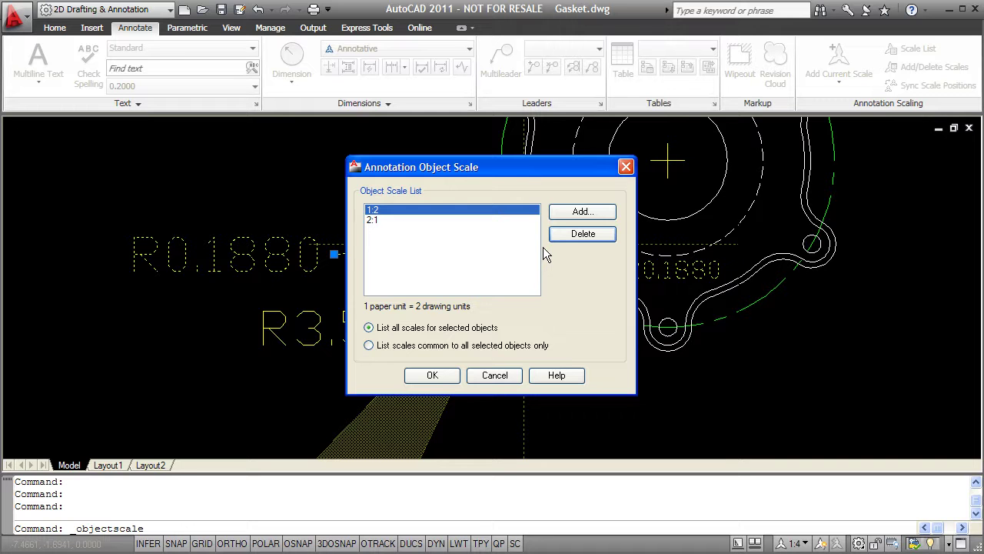
Add the 3/4" = 1'-0" scale to the R0.1880 leader
{"action": "left_click", "coordinate": [576, 213]}
{"action": "left_click_drag", "start_coordinate": [582, 241], "coordinate": [589, 313]}
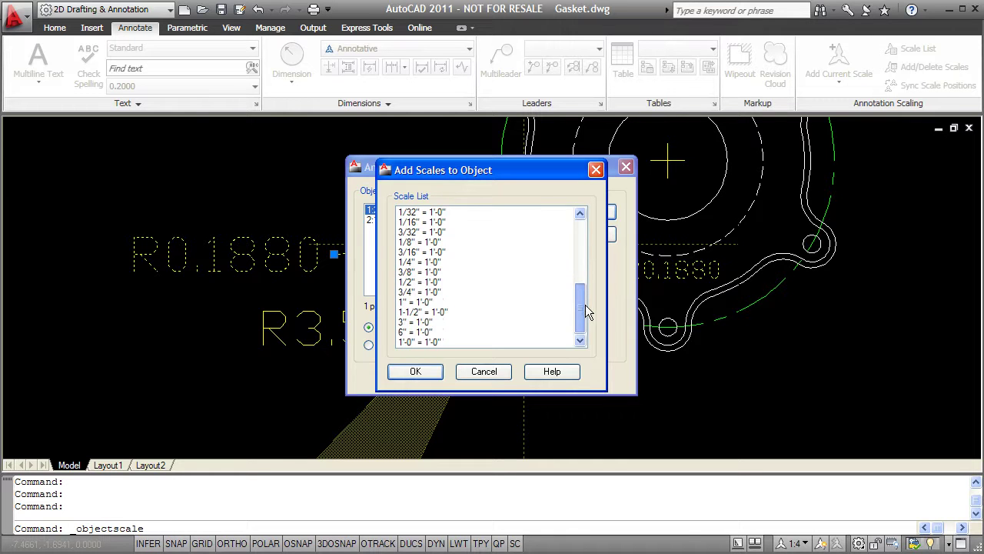
{"action": "left_click", "coordinate": [443, 293]}
{"action": "left_click", "coordinate": [415, 372]}
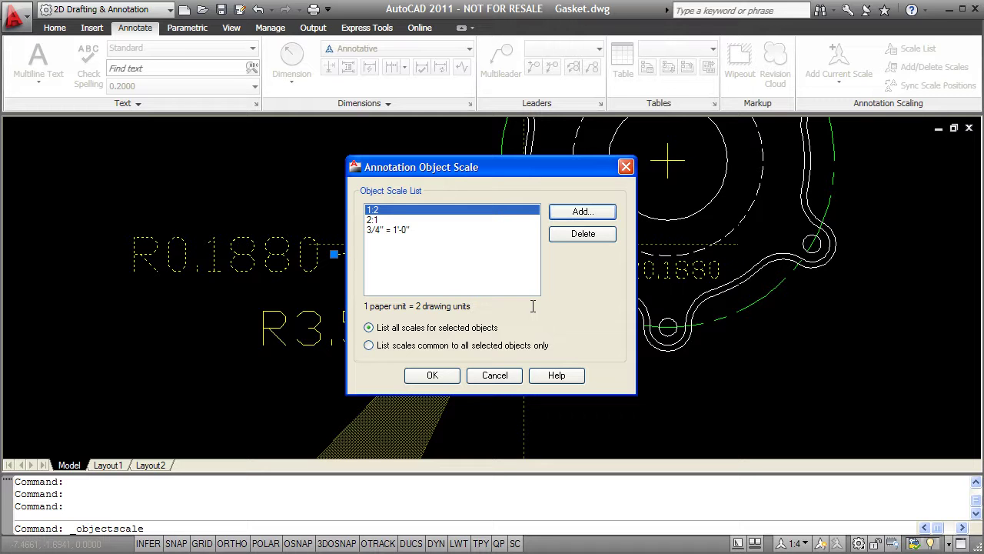
Confirm the leader's new scales, then view Layout1 with Annotation Visibility turned off
{"action": "left_click", "coordinate": [444, 375]}
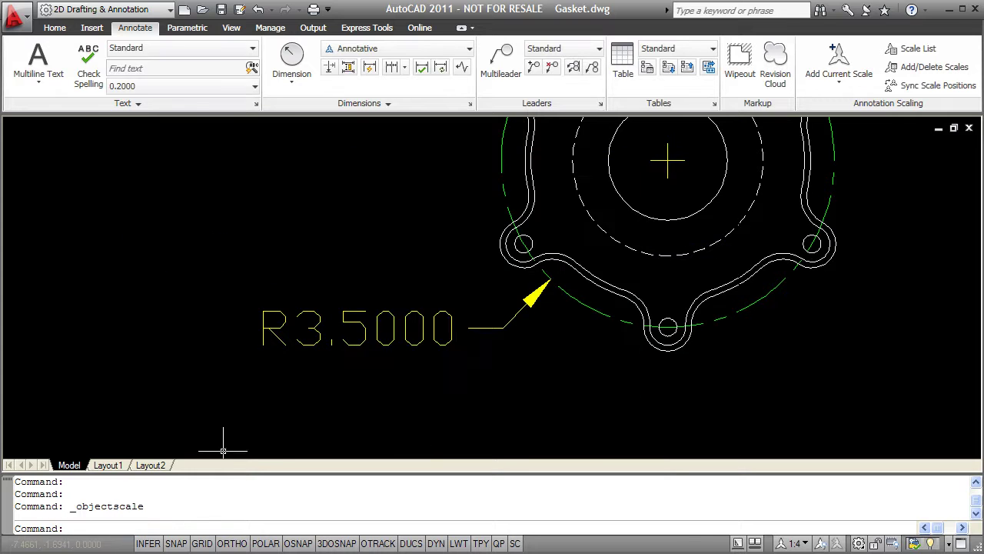
{"action": "left_click", "coordinate": [117, 467]}
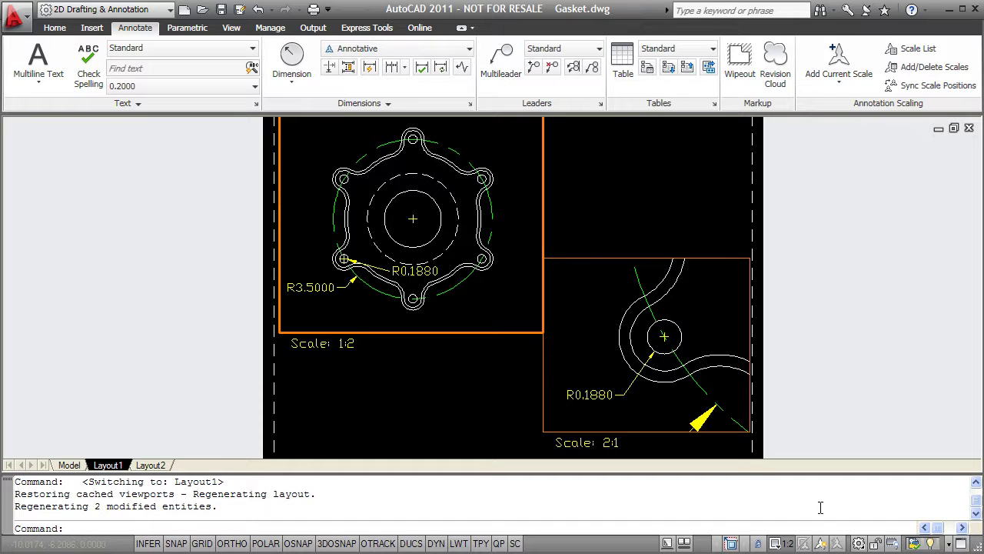
{"action": "left_click", "coordinate": [820, 543]}
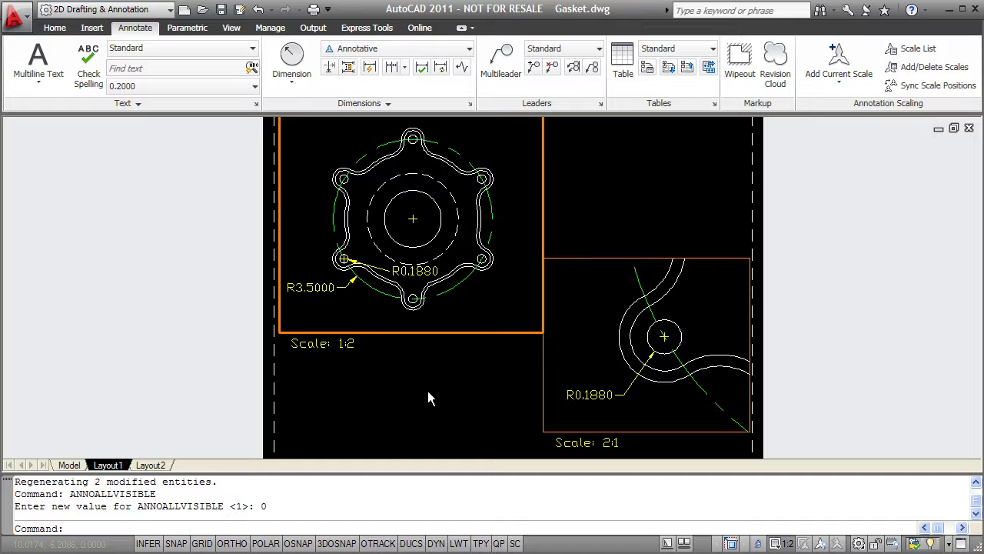
{"action": "left_click", "coordinate": [321, 287]}
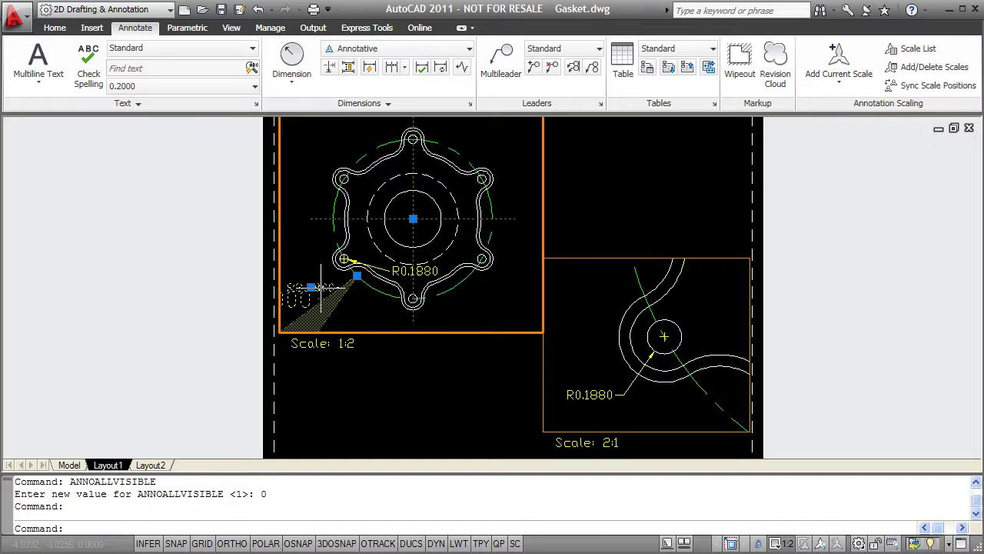
{"action": "right_click", "coordinate": [322, 286]}
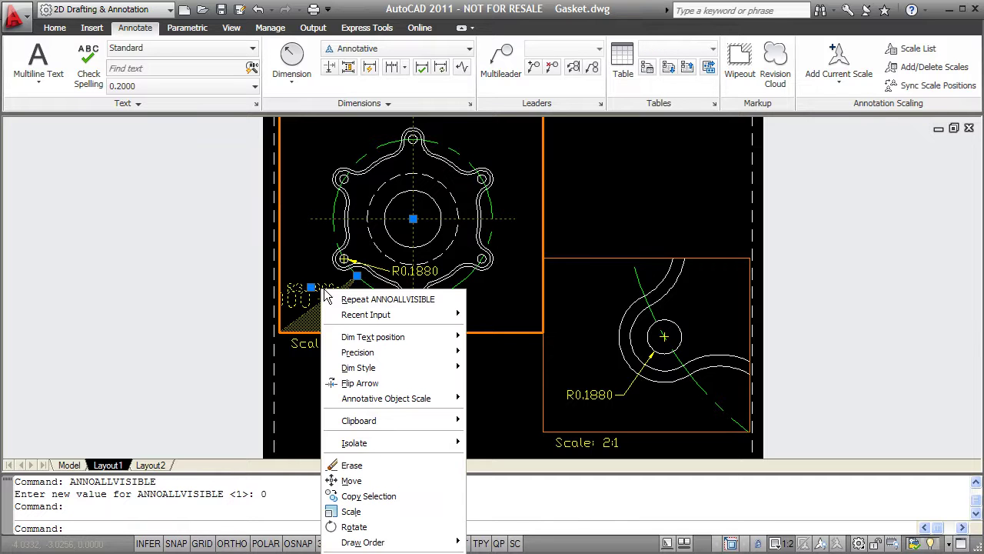
{"action": "mouse_move", "coordinate": [458, 405]}
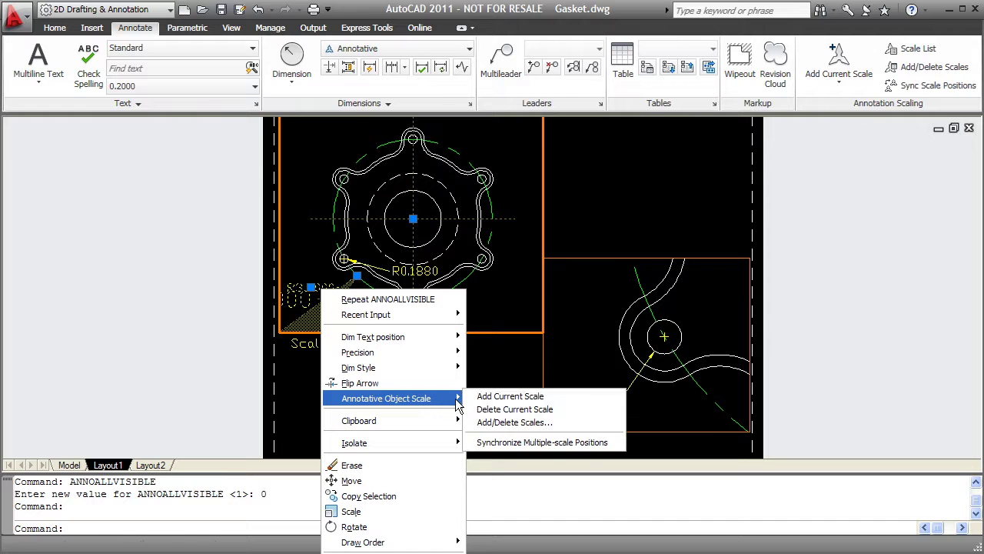
{"action": "left_click", "coordinate": [514, 422]}
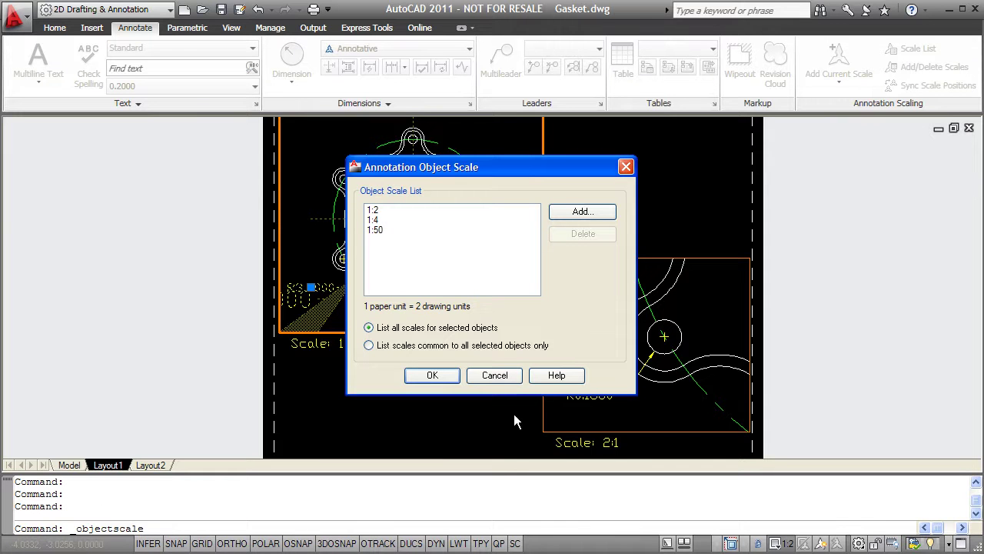
{"action": "left_click", "coordinate": [493, 376]}
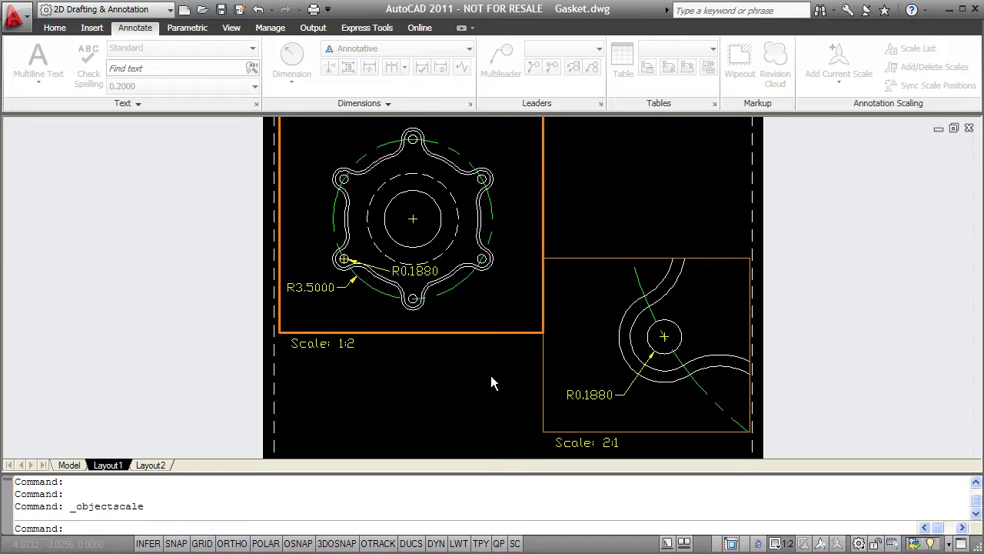